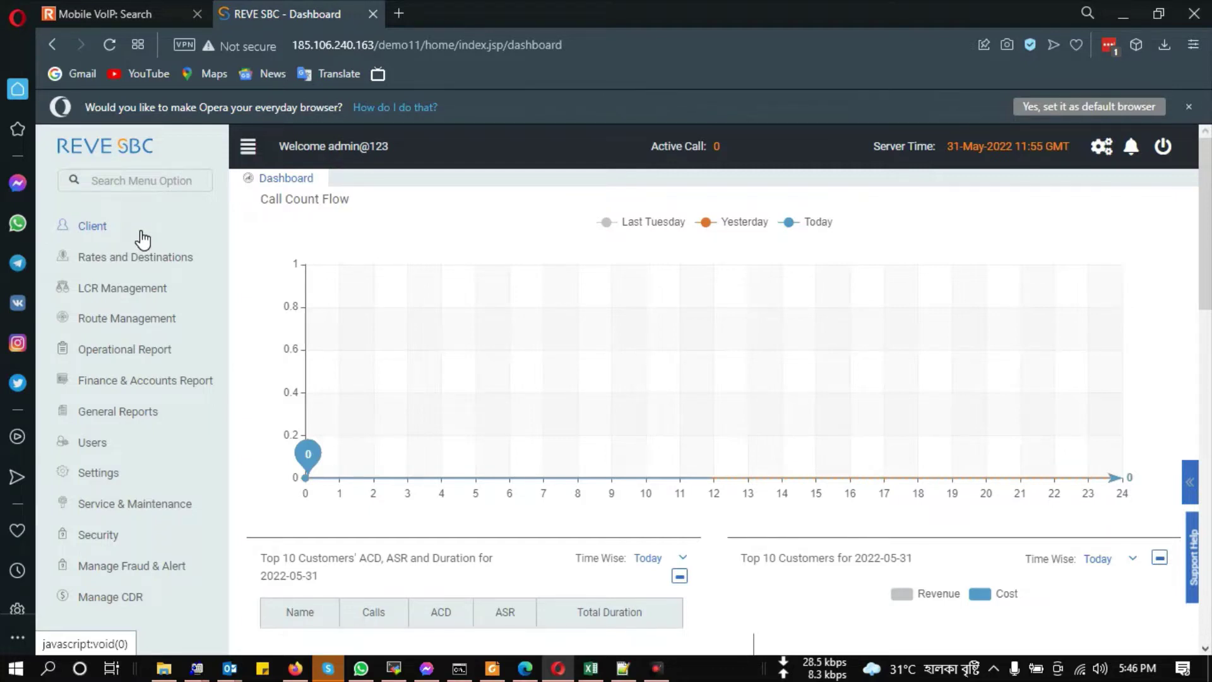
Step: Open the client management list and start a blank form for adding a client
{"action": "left_click", "coordinate": [141, 238]}
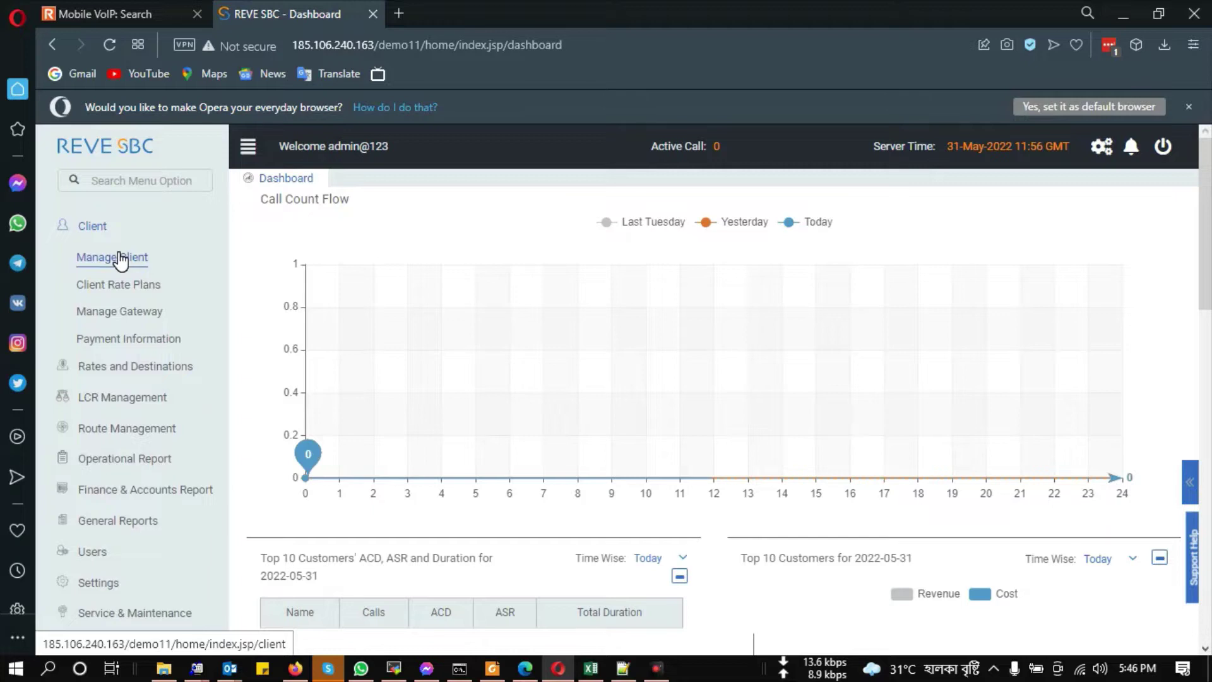
{"action": "left_click", "coordinate": [117, 257]}
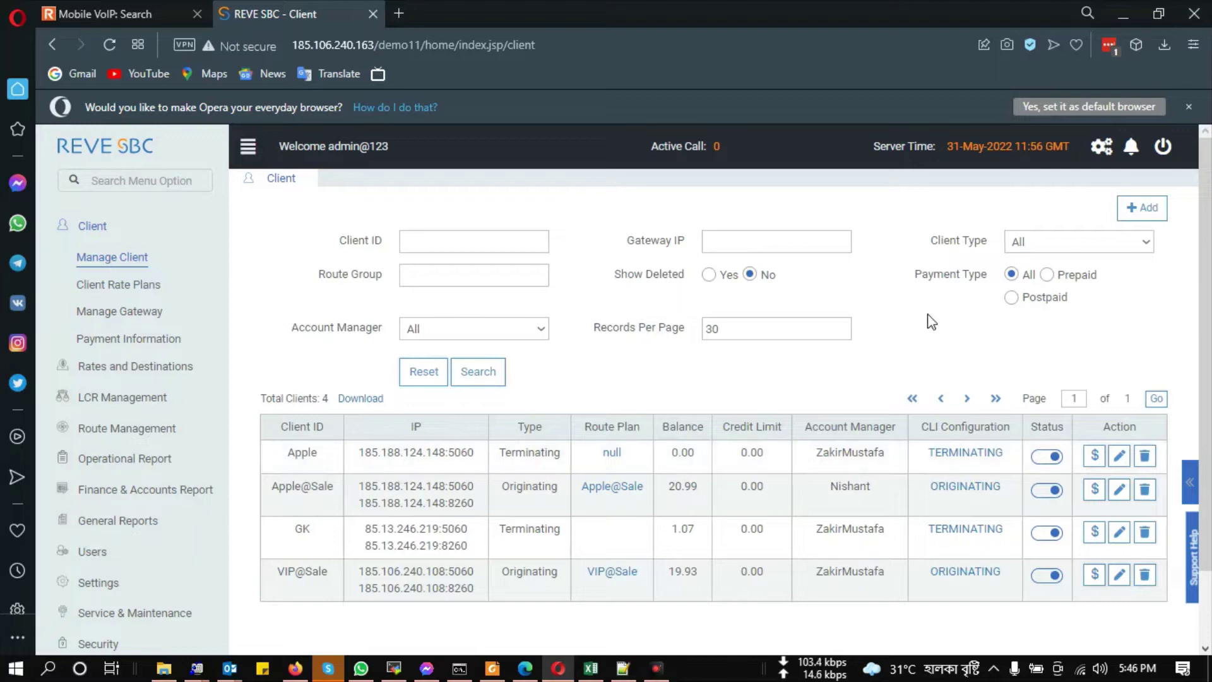
{"action": "left_click", "coordinate": [1136, 217]}
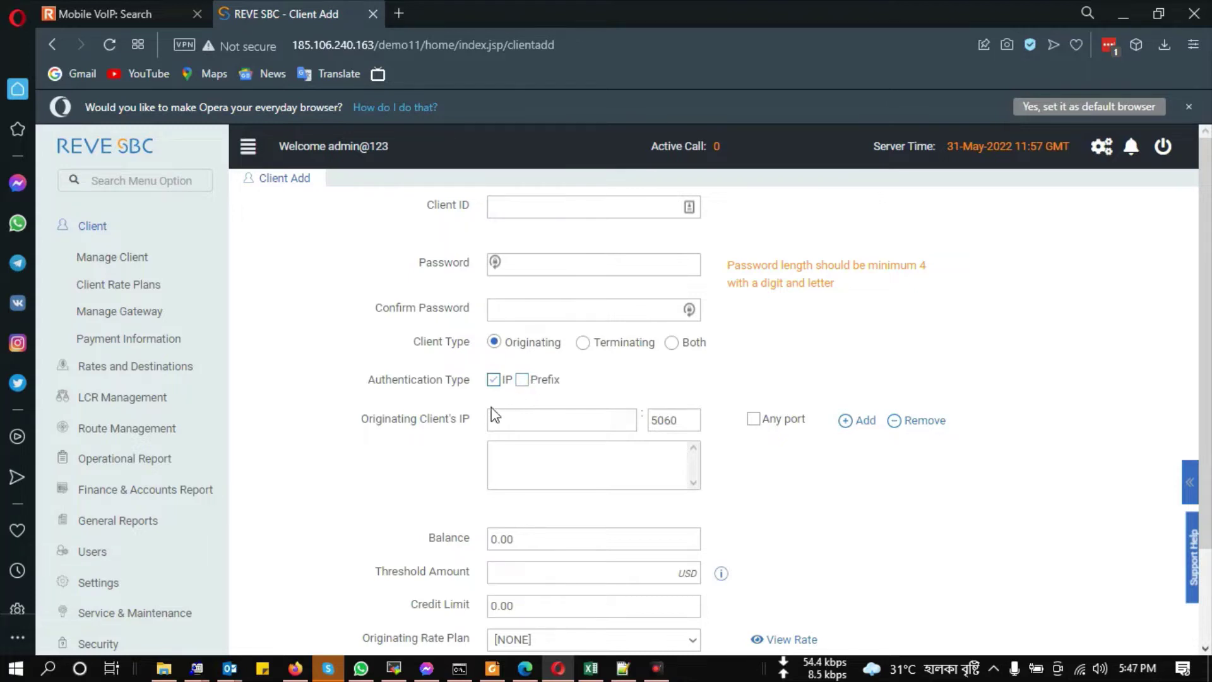
Step: Try adding Prefix as an authentication type for the originating client, and clear it again
{"action": "left_click", "coordinate": [502, 424]}
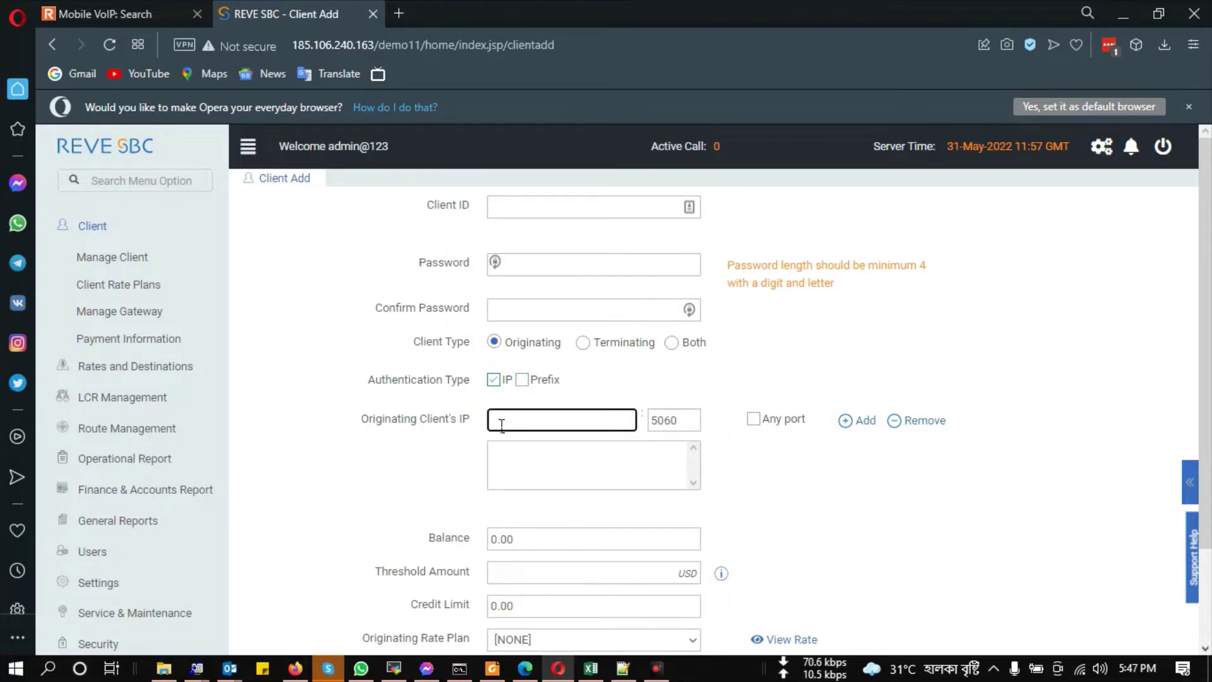
{"action": "left_click", "coordinate": [530, 381]}
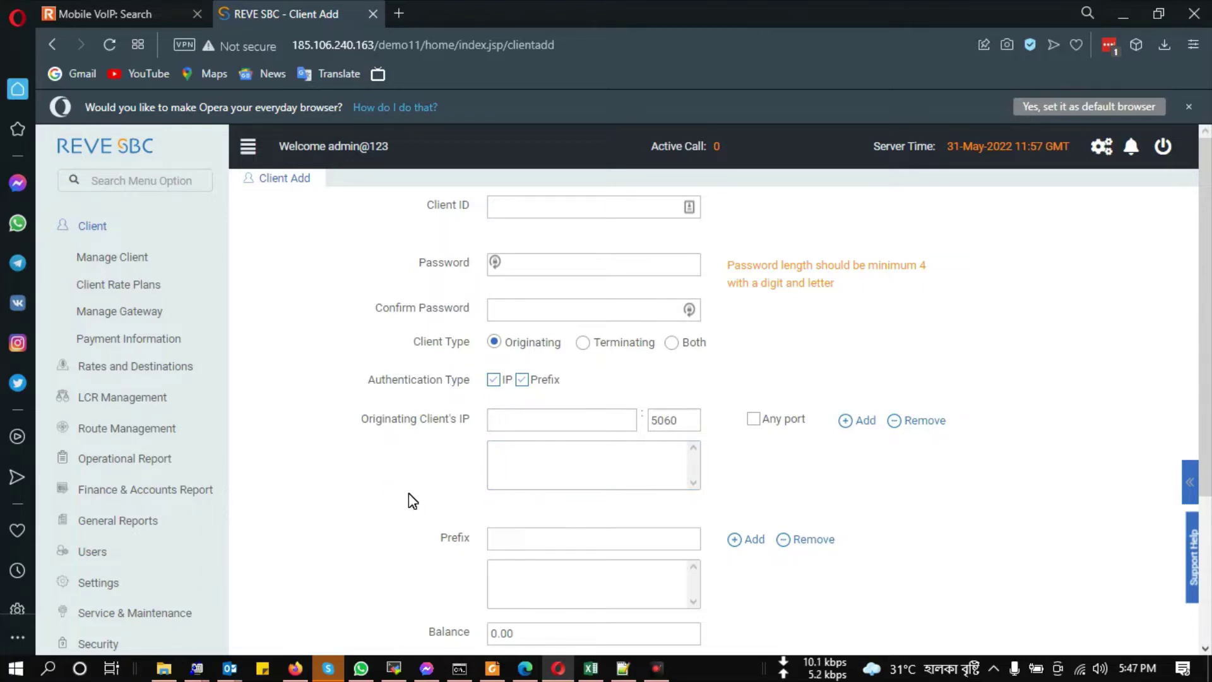
{"action": "left_click", "coordinate": [521, 380]}
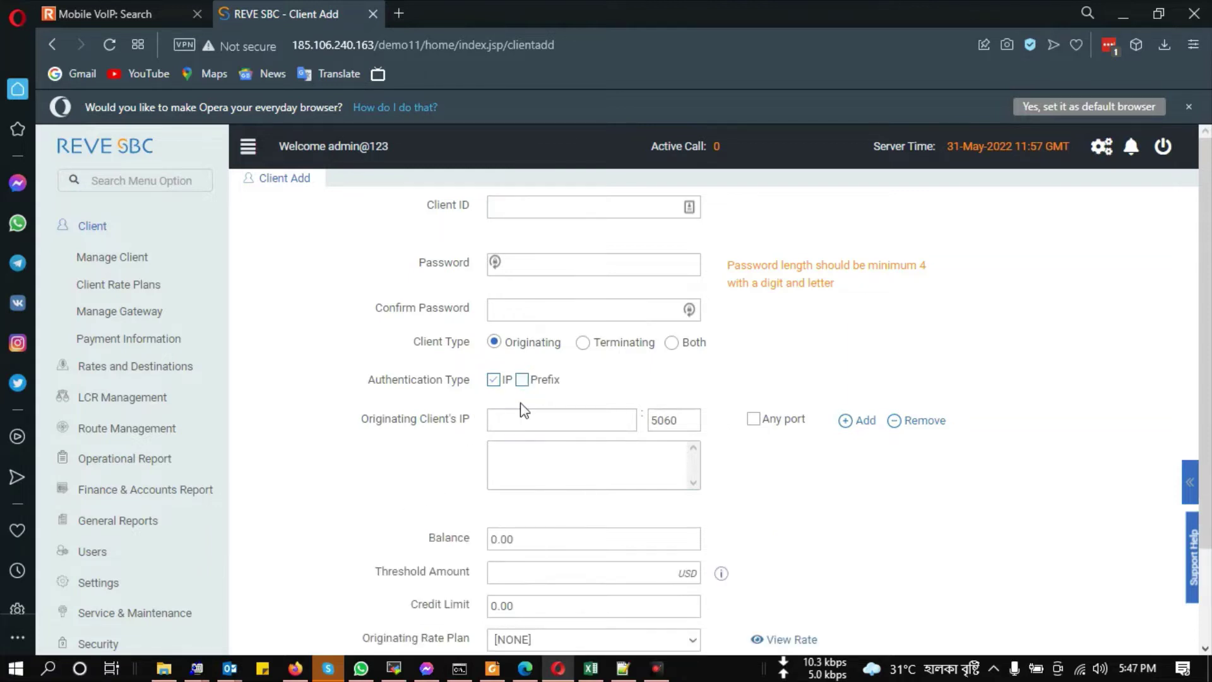
Step: Set the originating client's rate plan to NONE and its route group to VIP@Sale
{"action": "scroll", "coordinate": [505, 473], "scroll_direction": "down", "scroll_amount": 1}
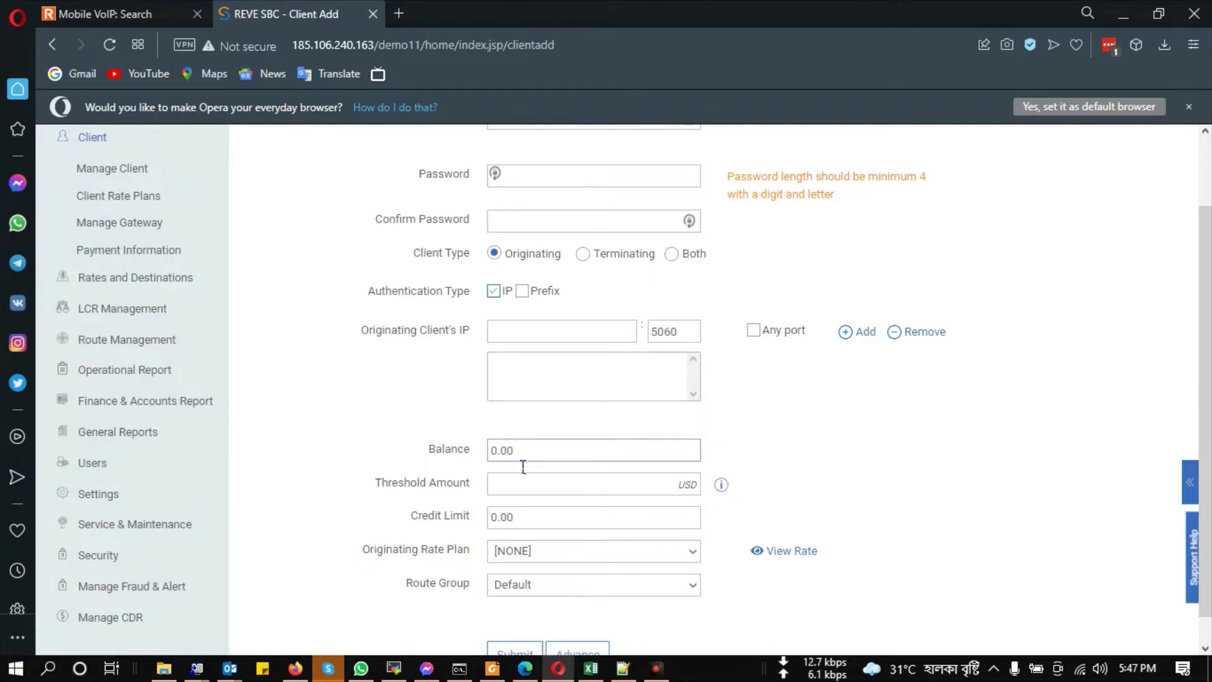
{"action": "left_click", "coordinate": [495, 553]}
{"action": "left_click", "coordinate": [496, 554]}
{"action": "left_click", "coordinate": [451, 576]}
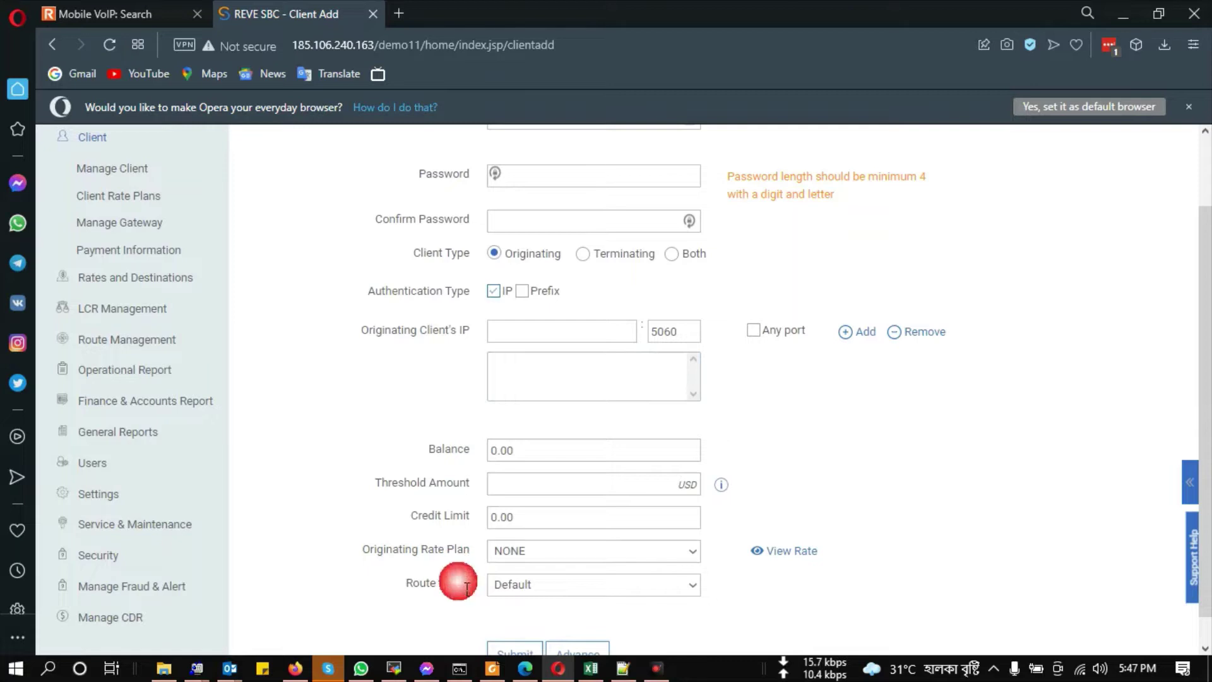
{"action": "left_click", "coordinate": [503, 591]}
{"action": "left_click", "coordinate": [503, 598]}
{"action": "left_click", "coordinate": [503, 593]}
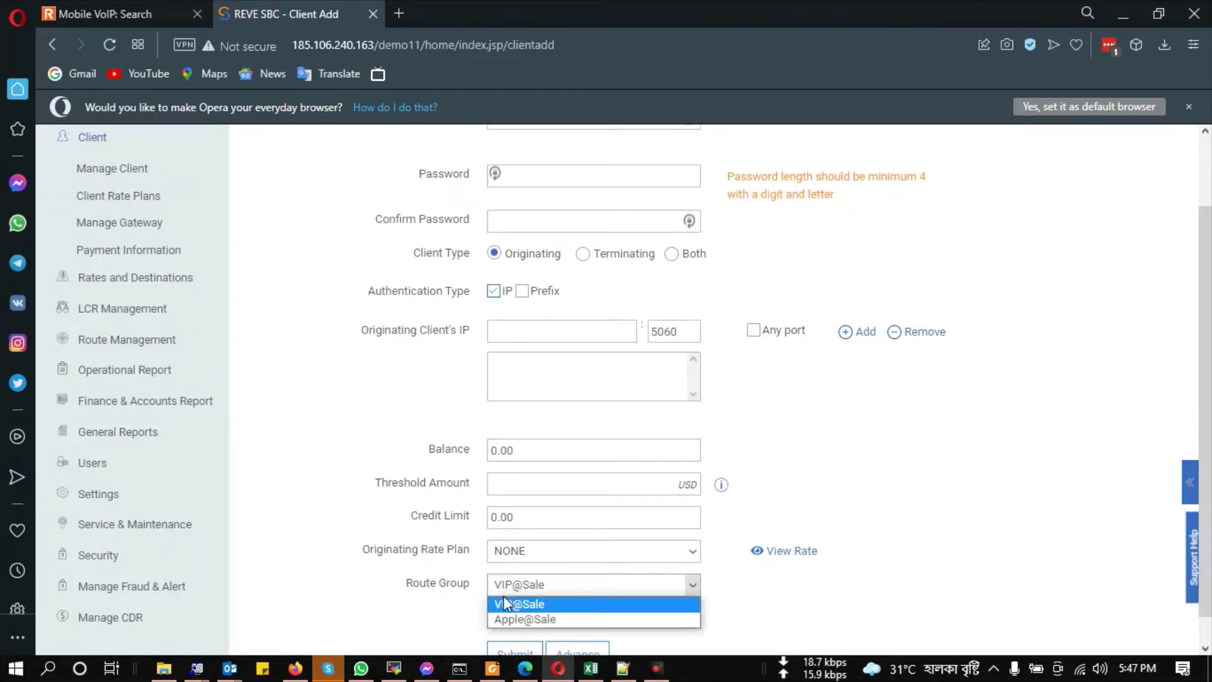
{"action": "left_click", "coordinate": [504, 603]}
Step: Return to the client management list and check the IP addresses of the Apple@Sale client
{"action": "scroll", "coordinate": [466, 574], "scroll_direction": "up", "scroll_amount": 2}
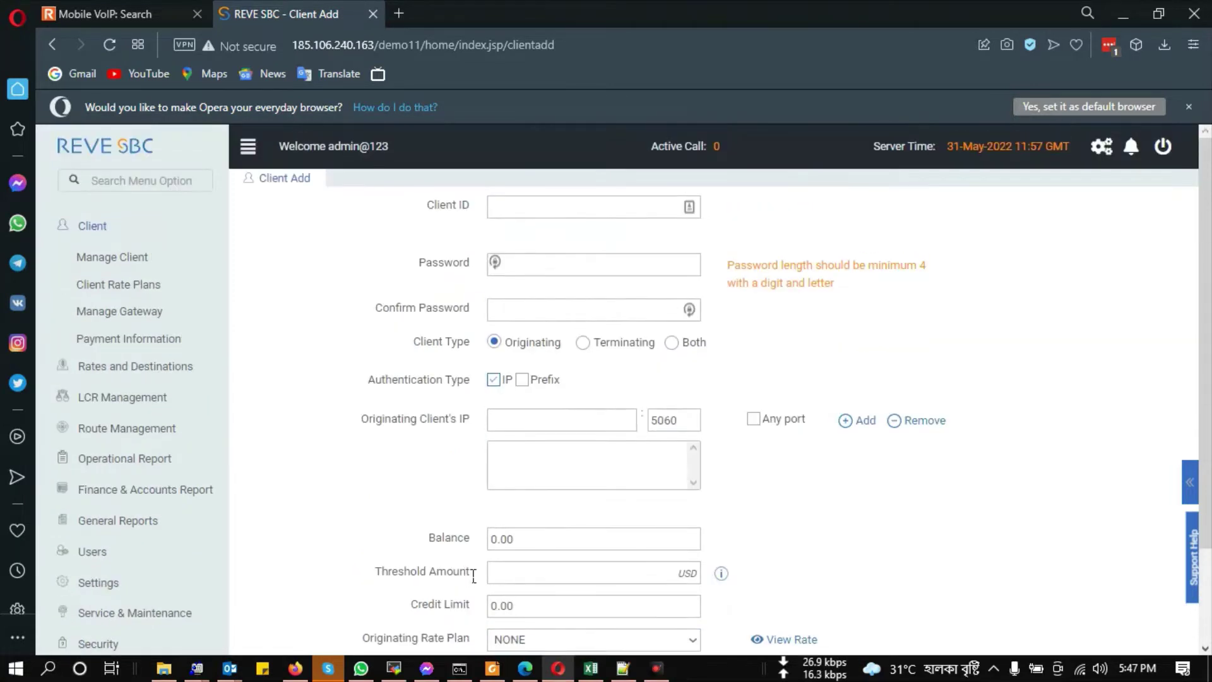
{"action": "left_click", "coordinate": [139, 263]}
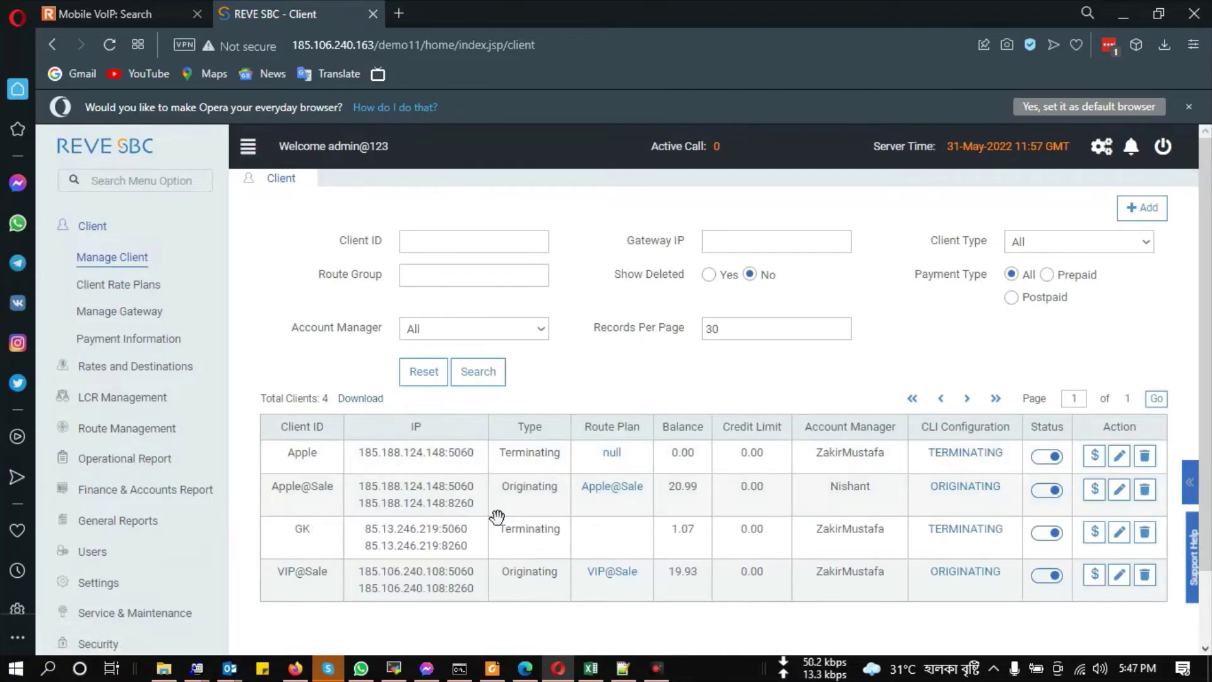
{"action": "double_click", "coordinate": [449, 505]}
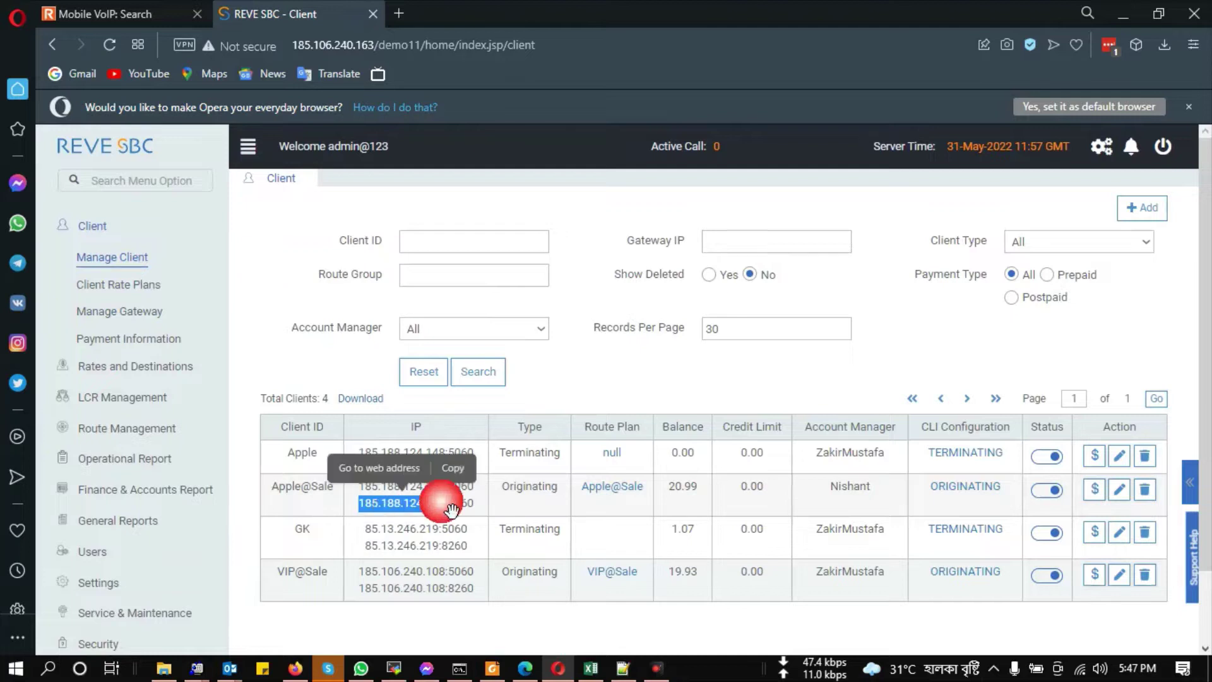
{"action": "left_click", "coordinate": [505, 510]}
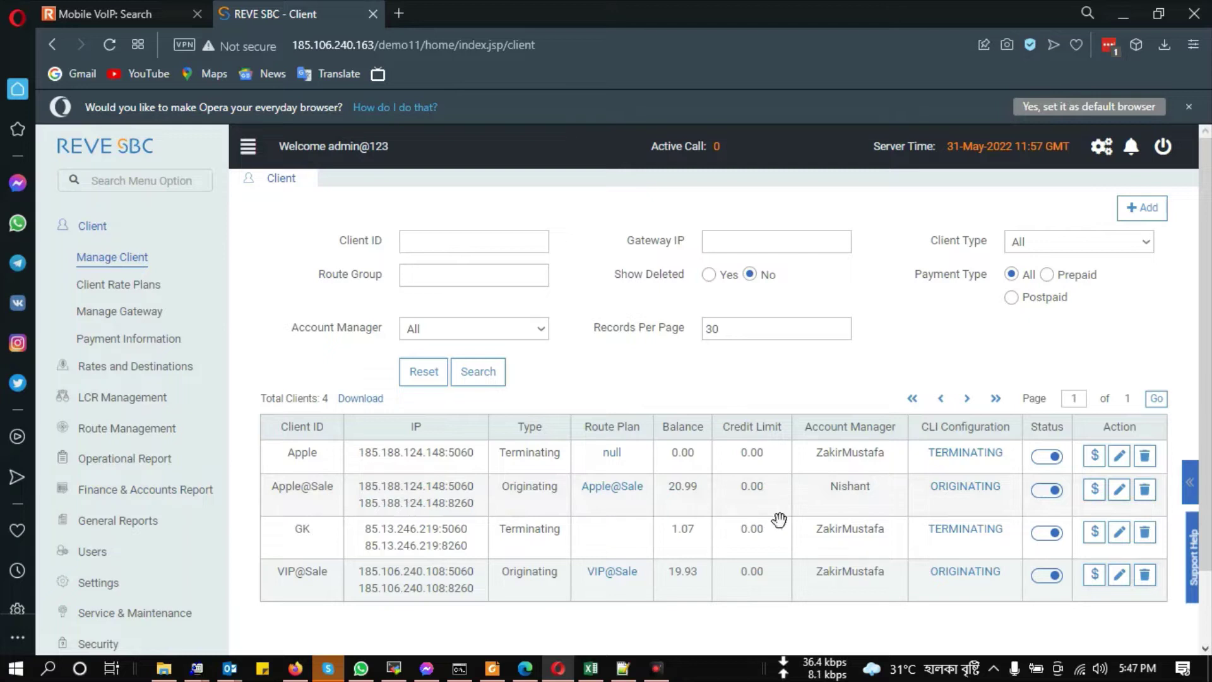
Step: Start another new client with type Terminating and examine its client IP and terminating prefix fields
{"action": "left_click", "coordinate": [1118, 218]}
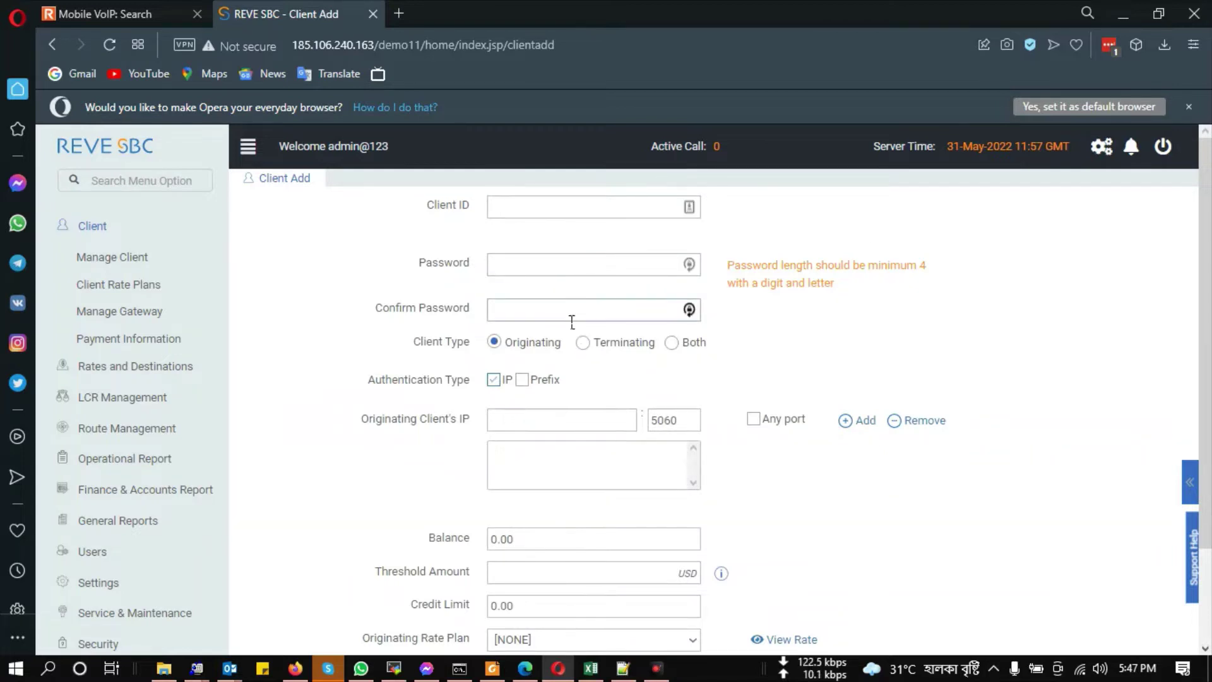
{"action": "left_click", "coordinate": [583, 343]}
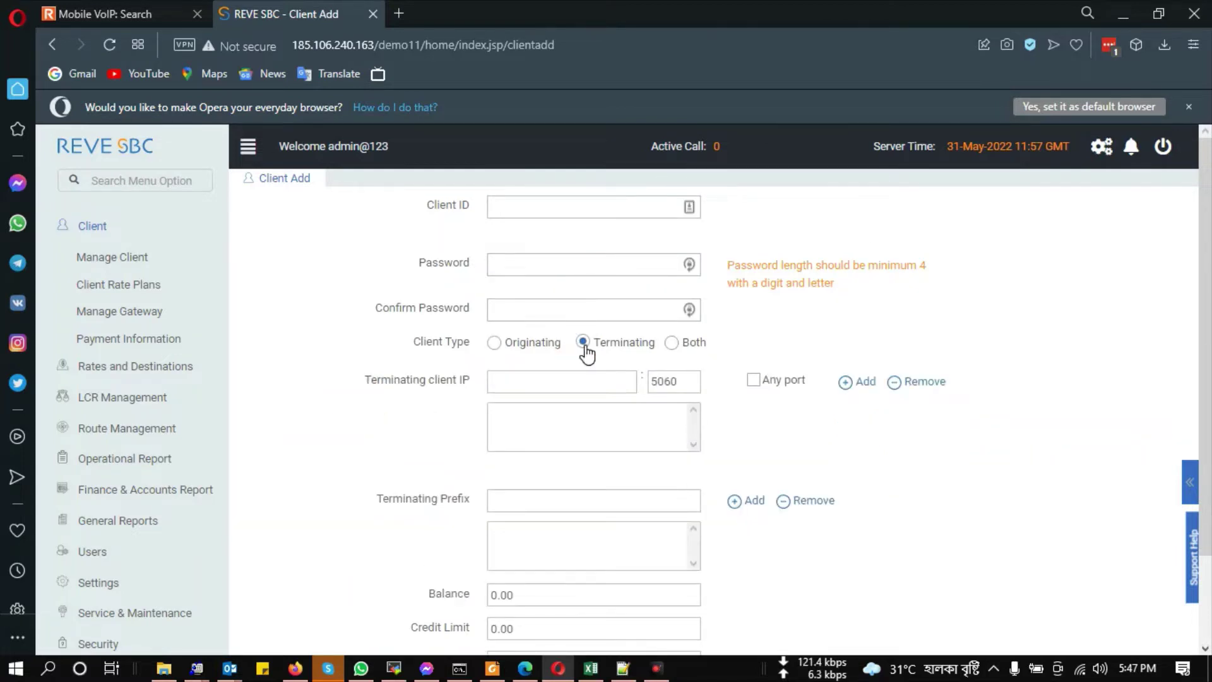
{"action": "left_click", "coordinate": [554, 385]}
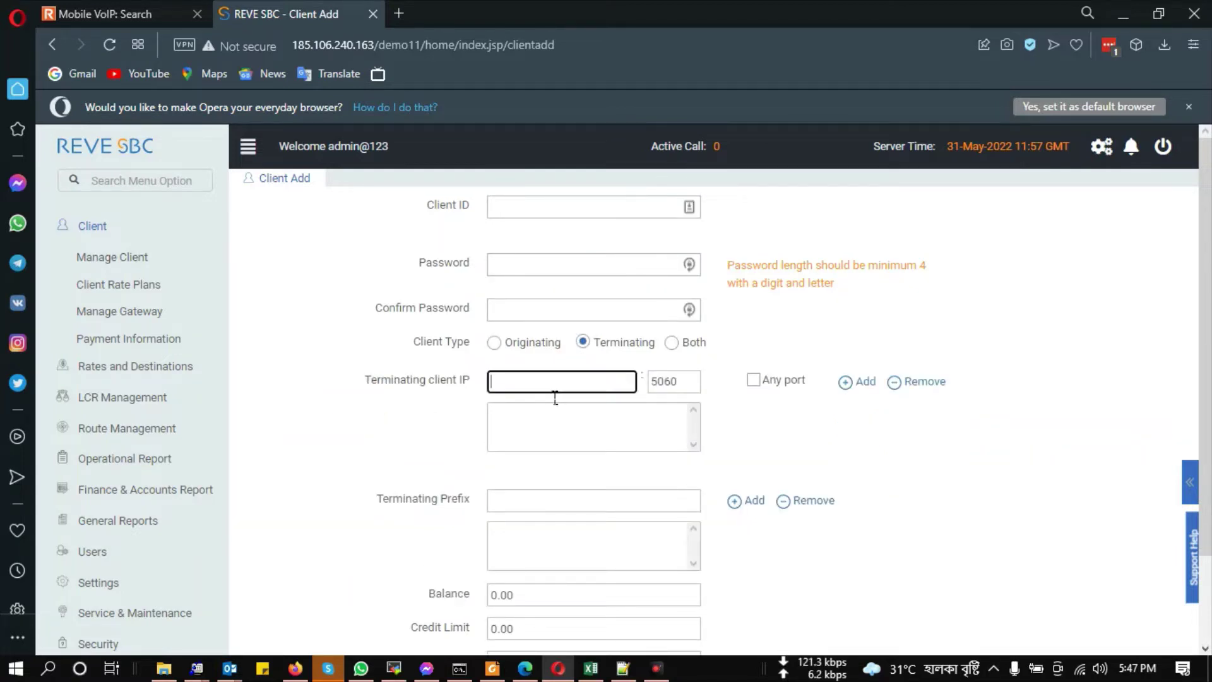
{"action": "left_click", "coordinate": [448, 405]}
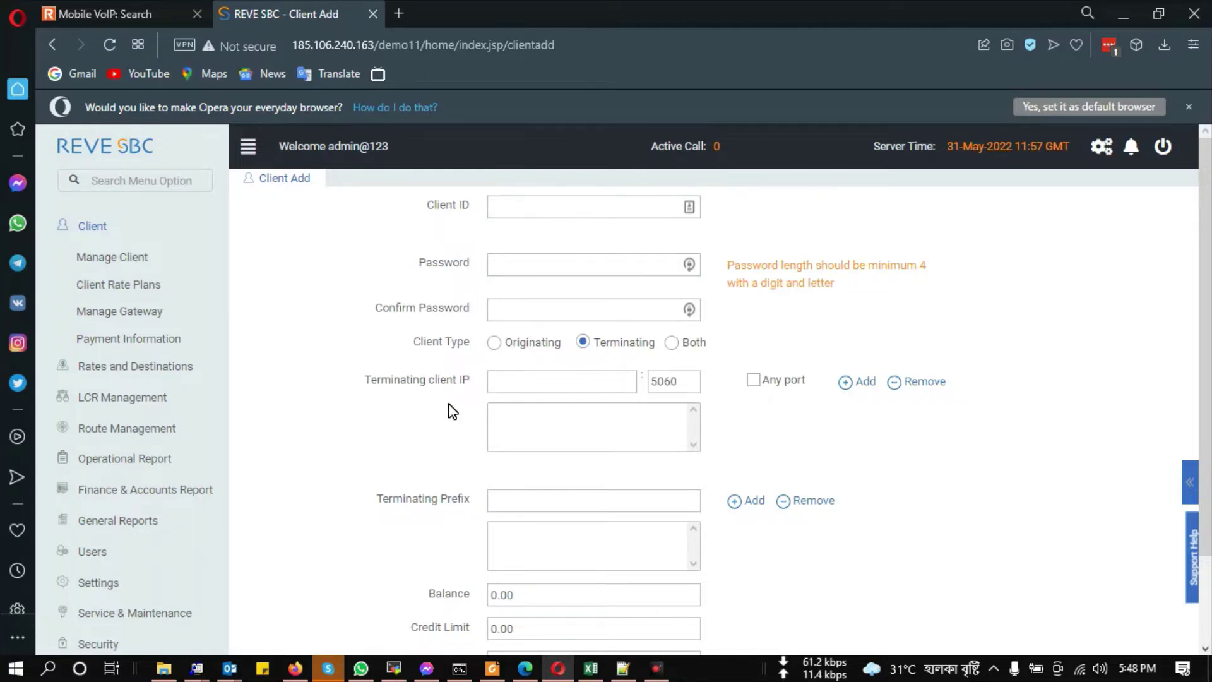
{"action": "left_click_drag", "start_coordinate": [453, 504], "coordinate": [421, 516]}
{"action": "left_click", "coordinate": [419, 524]}
{"action": "left_click", "coordinate": [516, 503]}
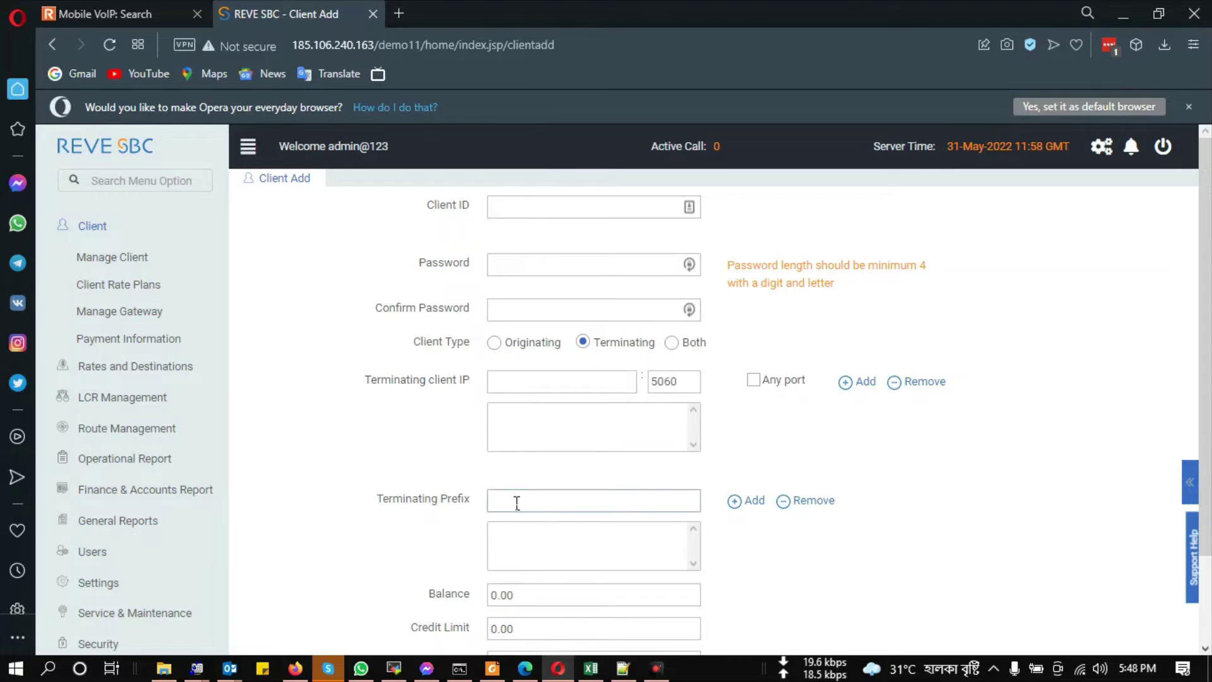
Step: View the rate plans offered for the terminating client, leaving NONE selected
{"action": "scroll", "coordinate": [516, 503], "scroll_direction": "down", "scroll_amount": 2}
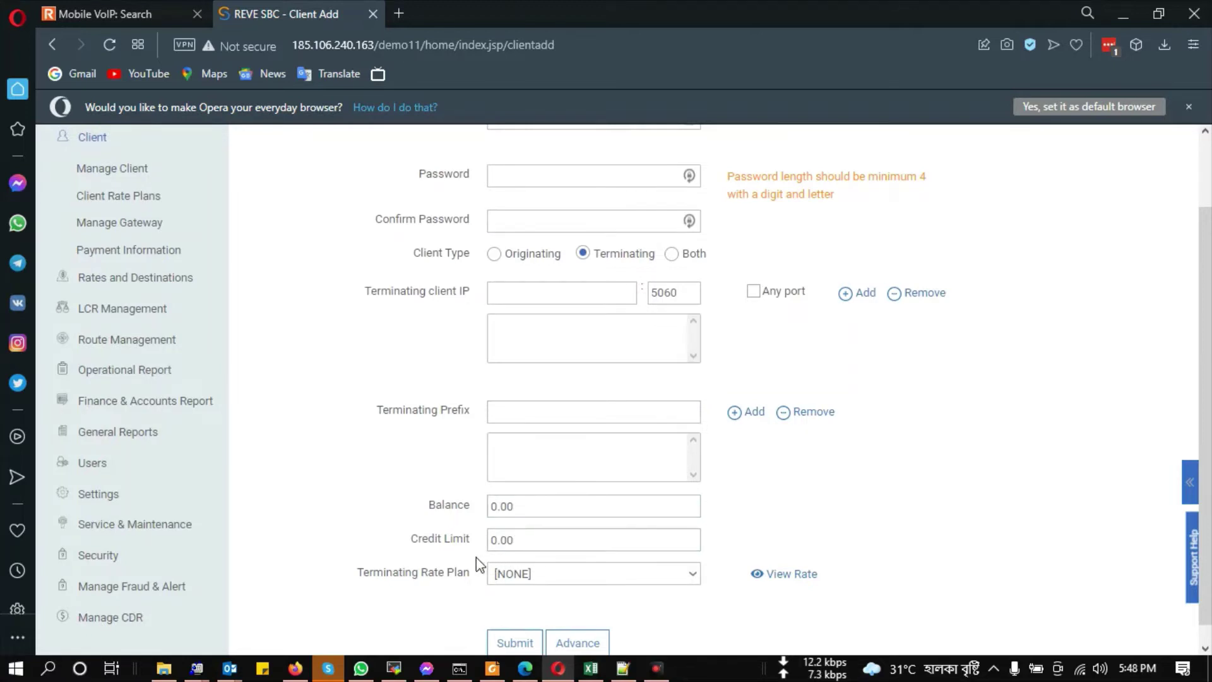
{"action": "left_click", "coordinate": [505, 577]}
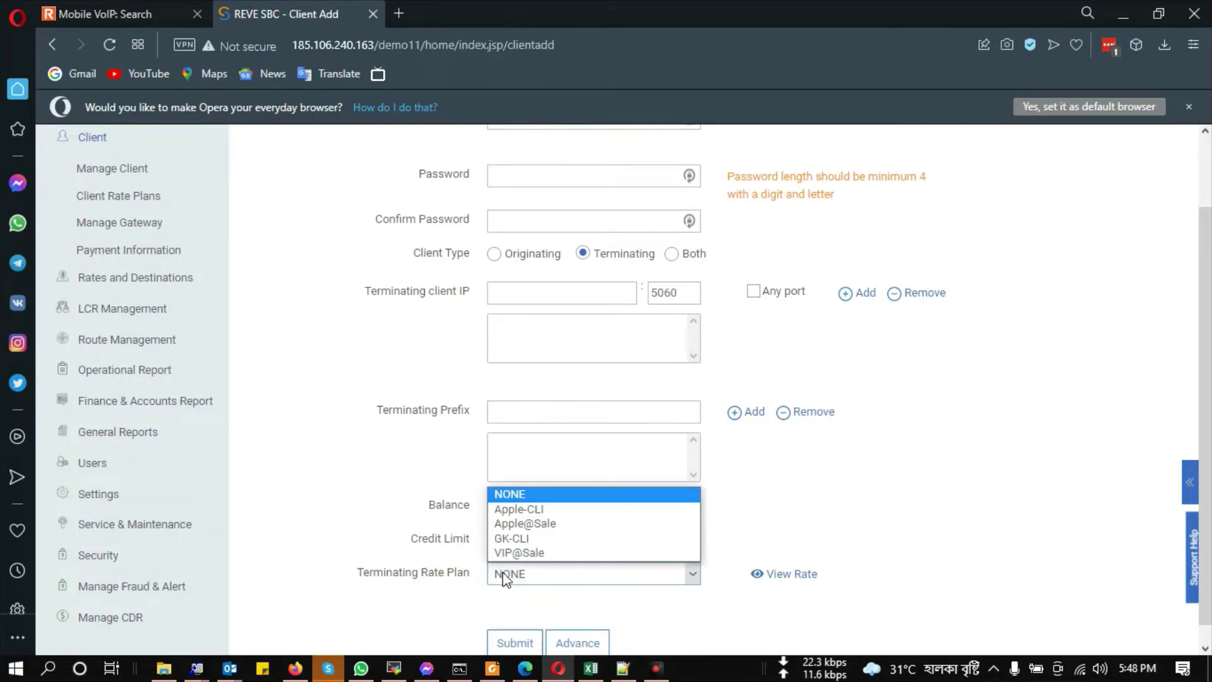
{"action": "left_click", "coordinate": [414, 579]}
Step: Show the terminating client's advanced settings and examine the Service field under Specific Rate Plan
{"action": "scroll", "coordinate": [421, 573], "scroll_direction": "down", "scroll_amount": 1}
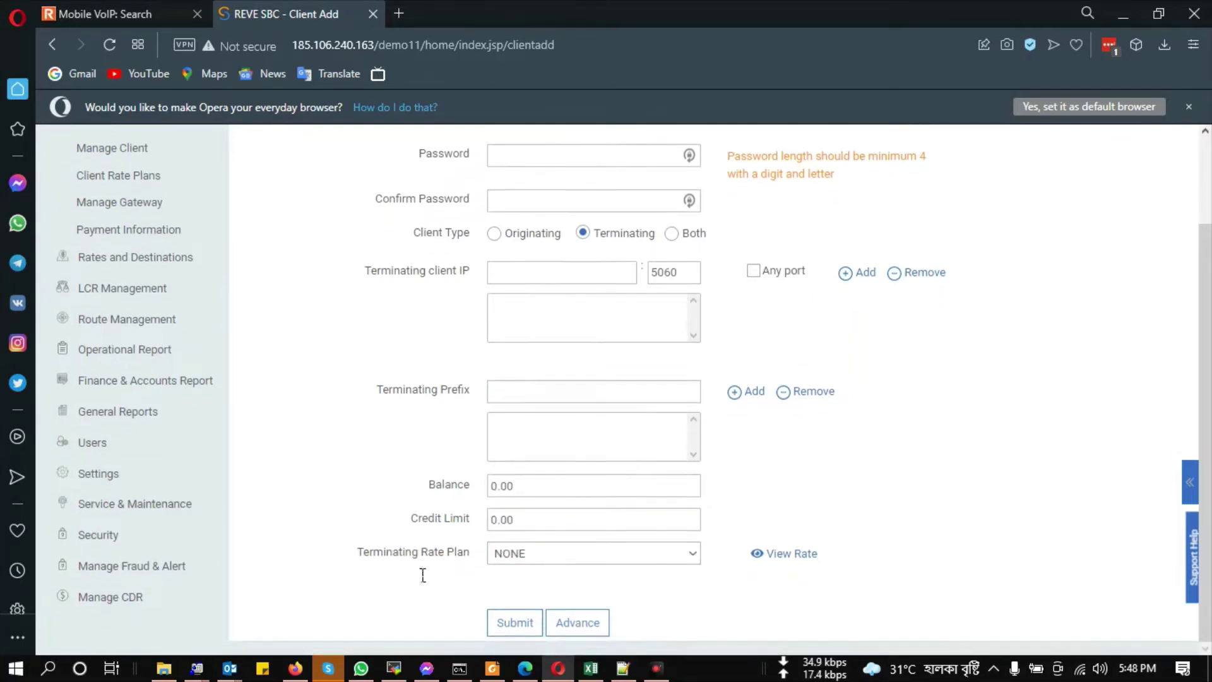
{"action": "left_click", "coordinate": [568, 612]}
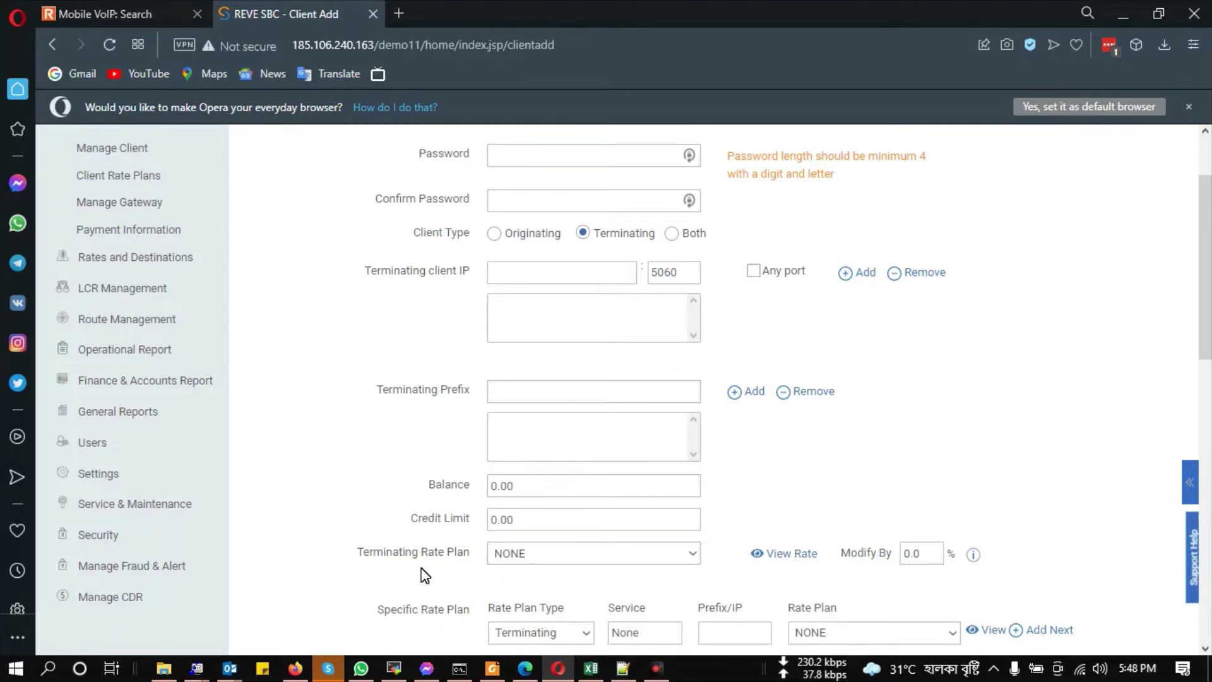
{"action": "scroll", "coordinate": [423, 573], "scroll_direction": "down", "scroll_amount": 1}
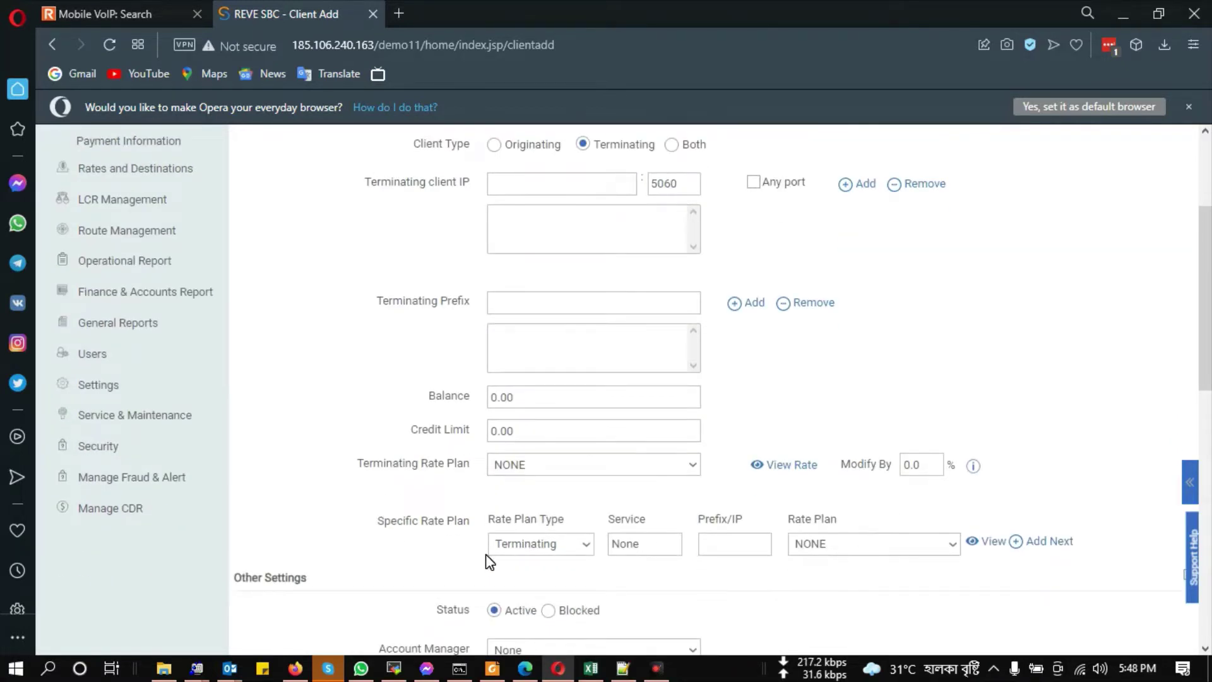
{"action": "left_click_drag", "start_coordinate": [642, 546], "coordinate": [625, 555]}
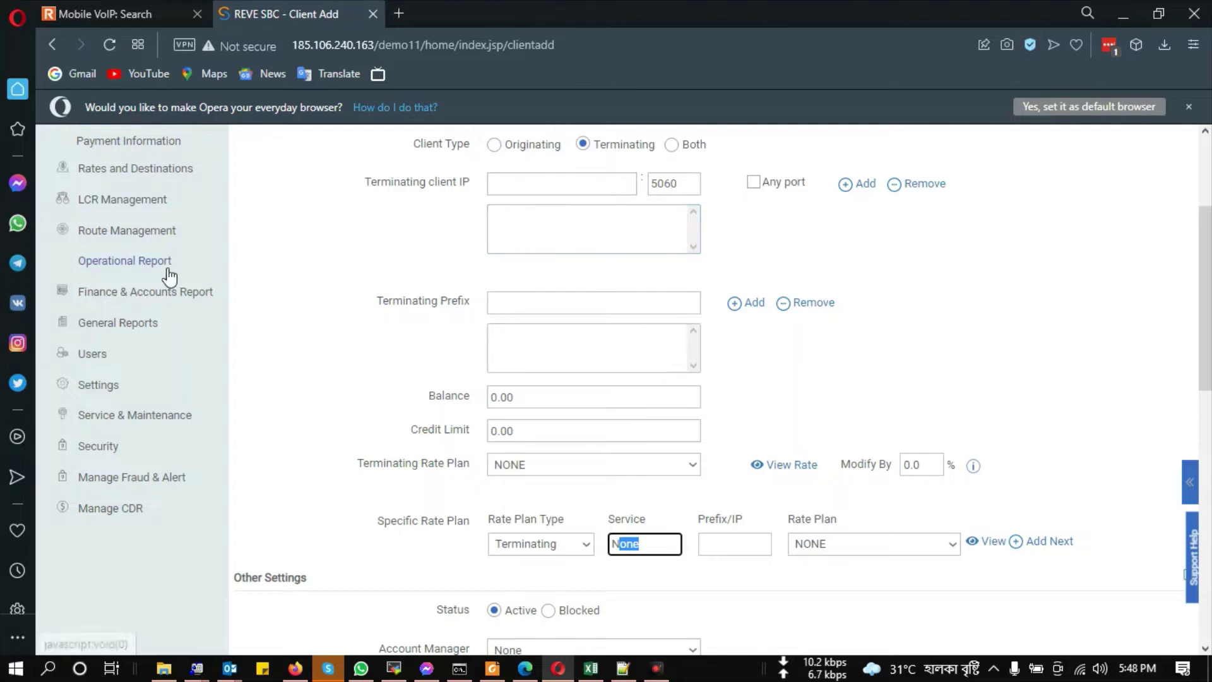
Step: Return to the client management list and check the IP address of the terminating Apple client
{"action": "scroll", "coordinate": [237, 329], "scroll_direction": "up", "scroll_amount": 1}
{"action": "scroll", "coordinate": [236, 328], "scroll_direction": "up", "scroll_amount": 2}
{"action": "left_click", "coordinate": [123, 265]}
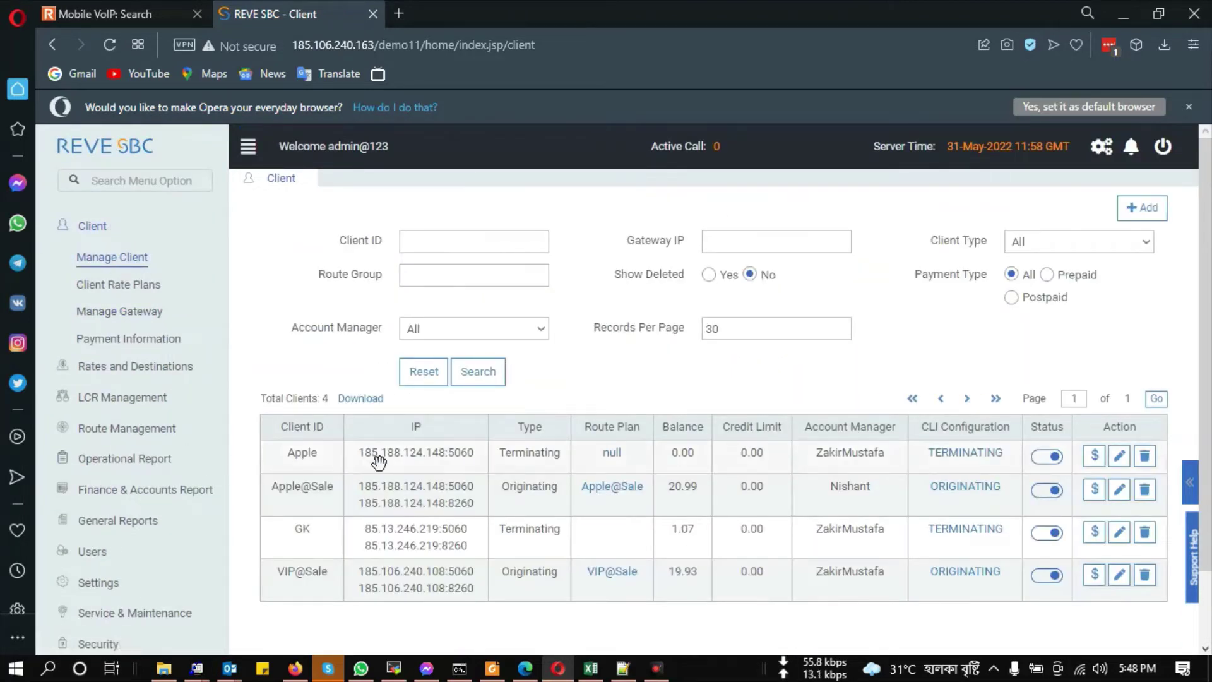
{"action": "left_click", "coordinate": [453, 461]}
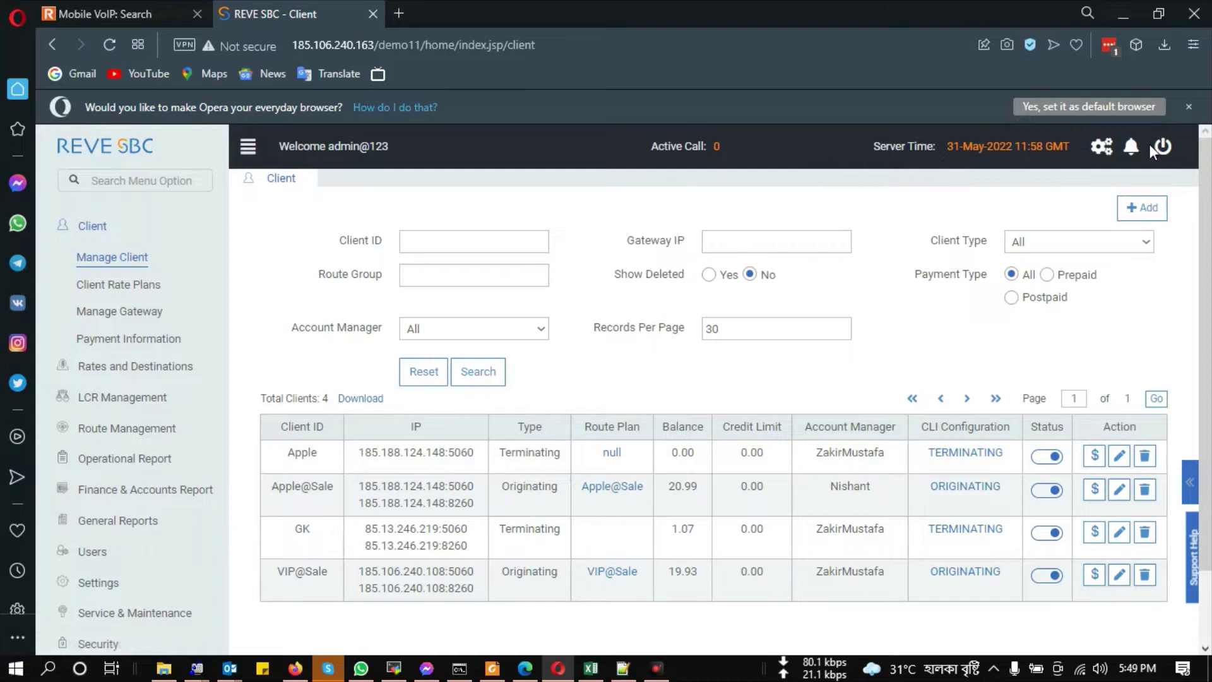
Step: Start a new client with type Both and review its fields from authentication through the route group
{"action": "left_click", "coordinate": [1142, 207]}
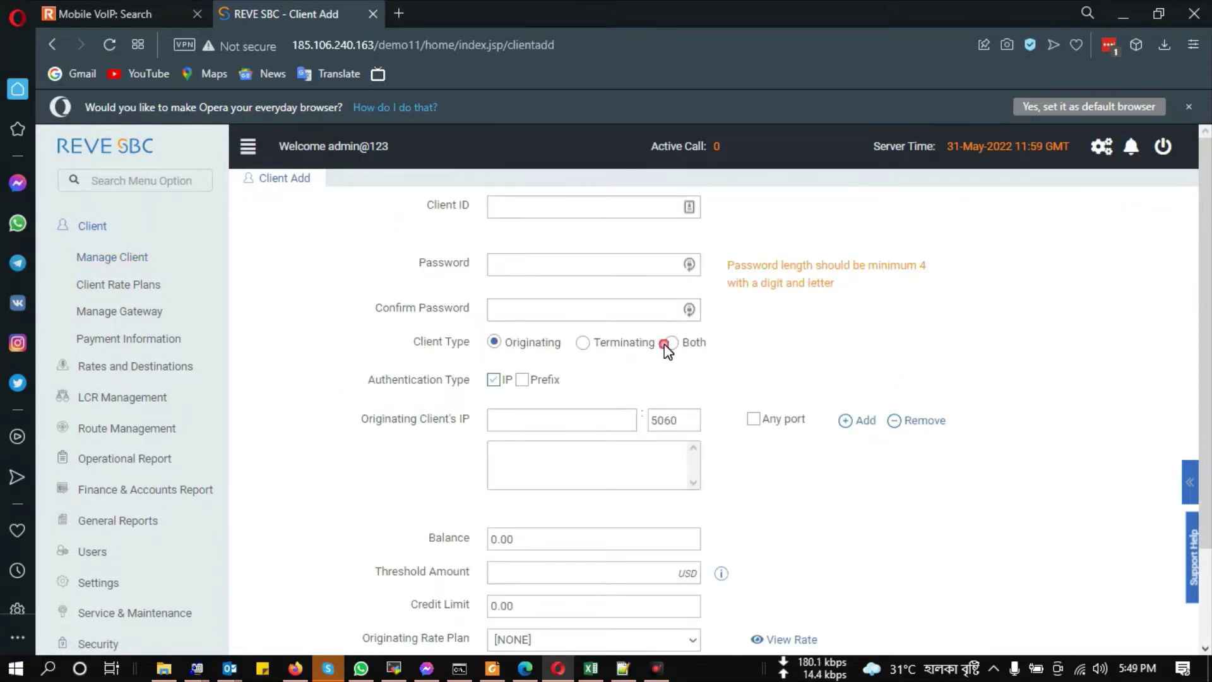
{"action": "left_click", "coordinate": [668, 343]}
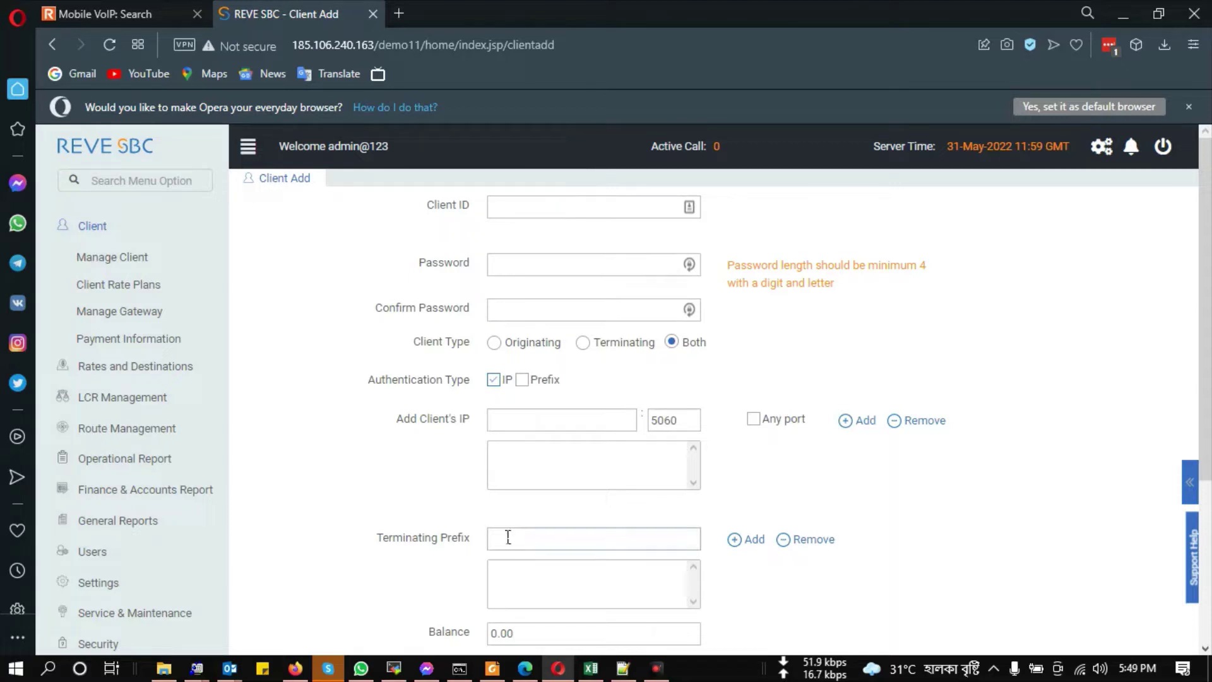
{"action": "scroll", "coordinate": [508, 536], "scroll_direction": "down", "scroll_amount": 2}
{"action": "scroll", "coordinate": [514, 468], "scroll_direction": "down", "scroll_amount": 1}
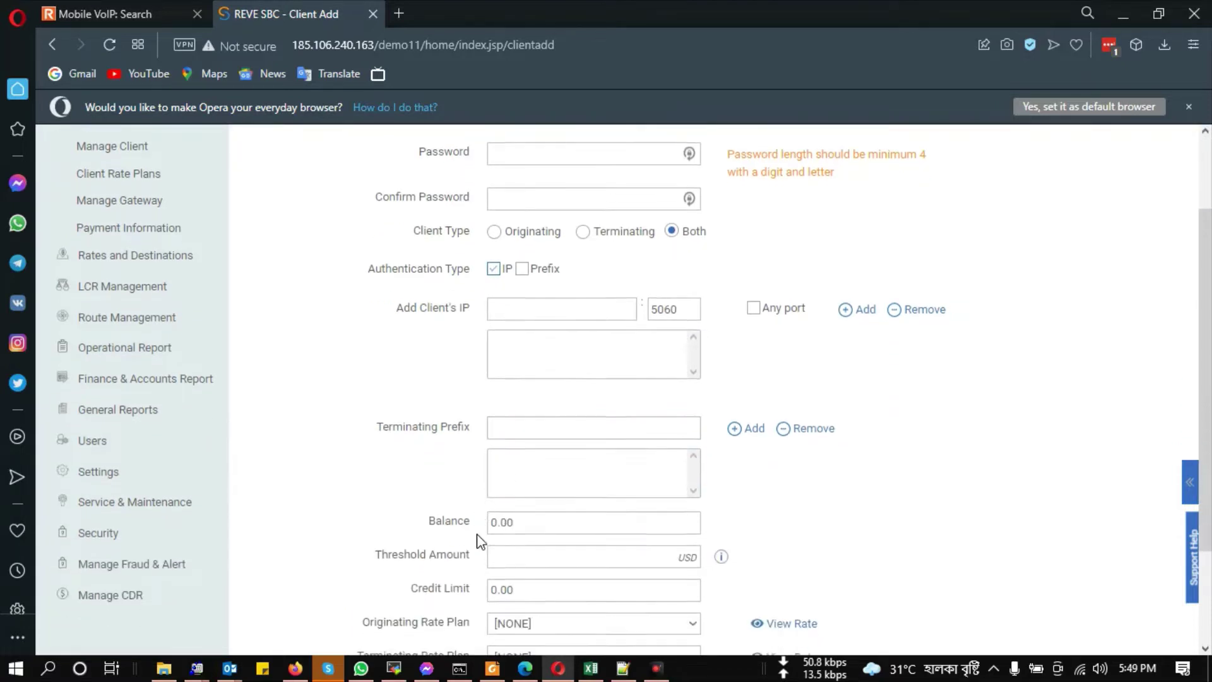
{"action": "scroll", "coordinate": [480, 540], "scroll_direction": "down", "scroll_amount": 2}
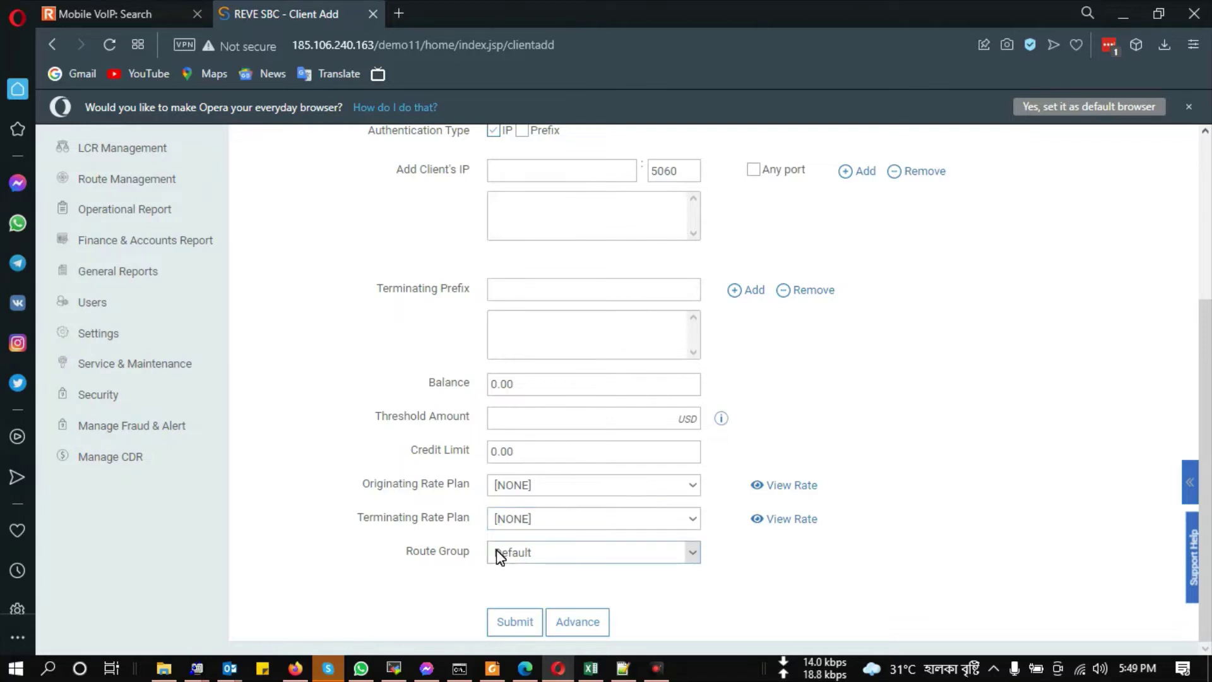
Step: Leave the new-client form and open a blank form for adding a voice rate plan under Rates and Destinations
{"action": "scroll", "coordinate": [451, 562], "scroll_direction": "up", "scroll_amount": 5}
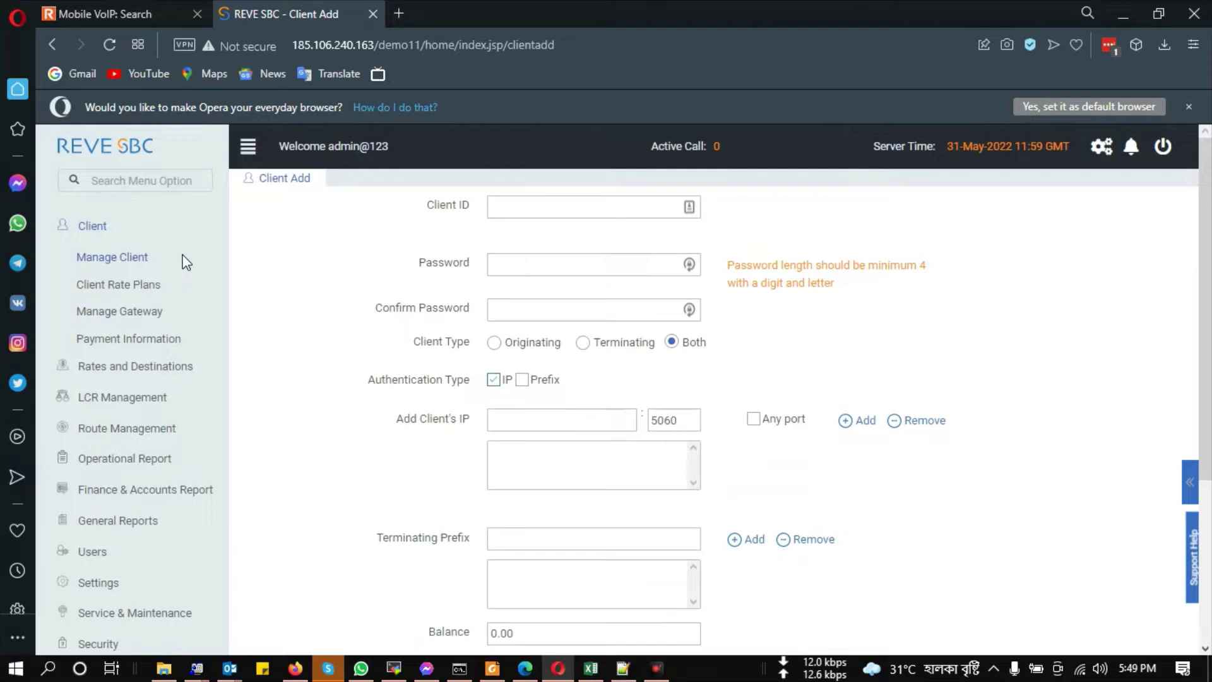
{"action": "left_click", "coordinate": [124, 269]}
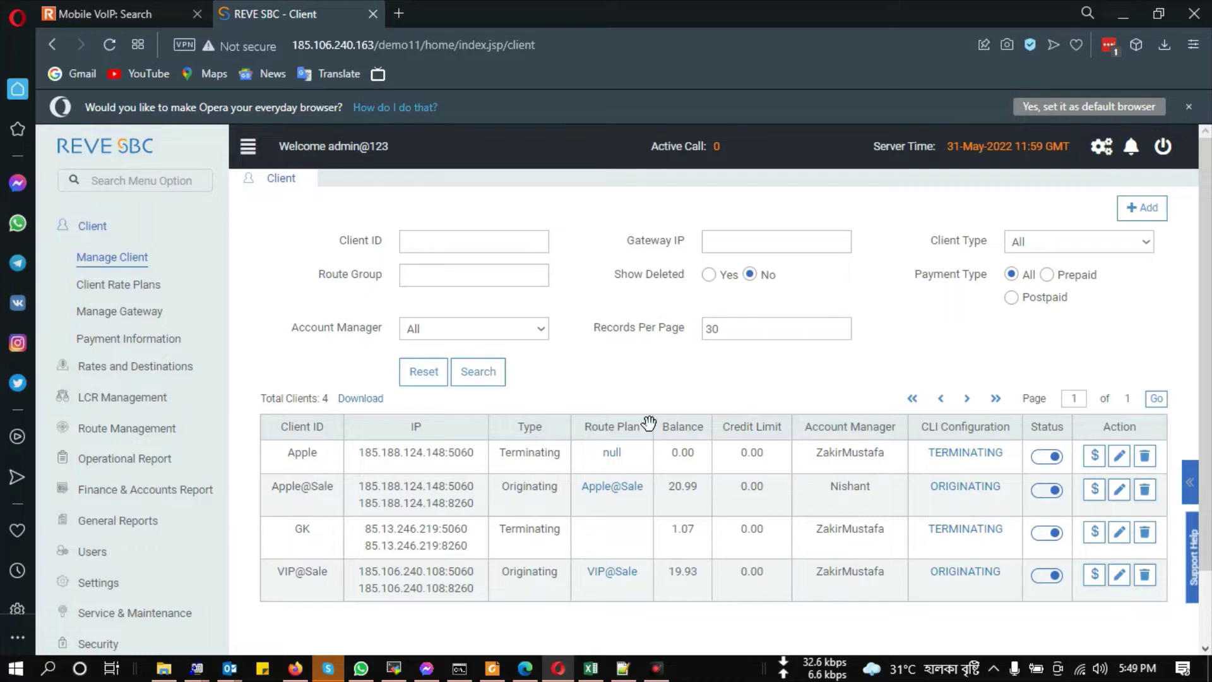
{"action": "left_click", "coordinate": [135, 367]}
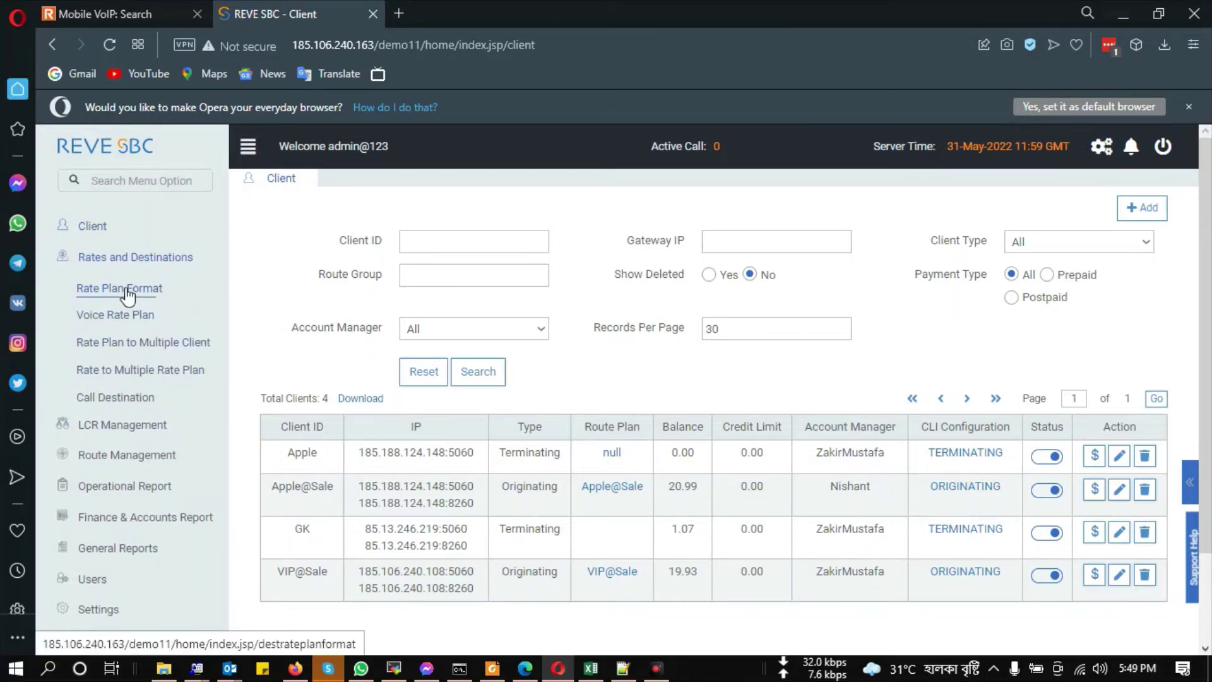
{"action": "left_click", "coordinate": [127, 319]}
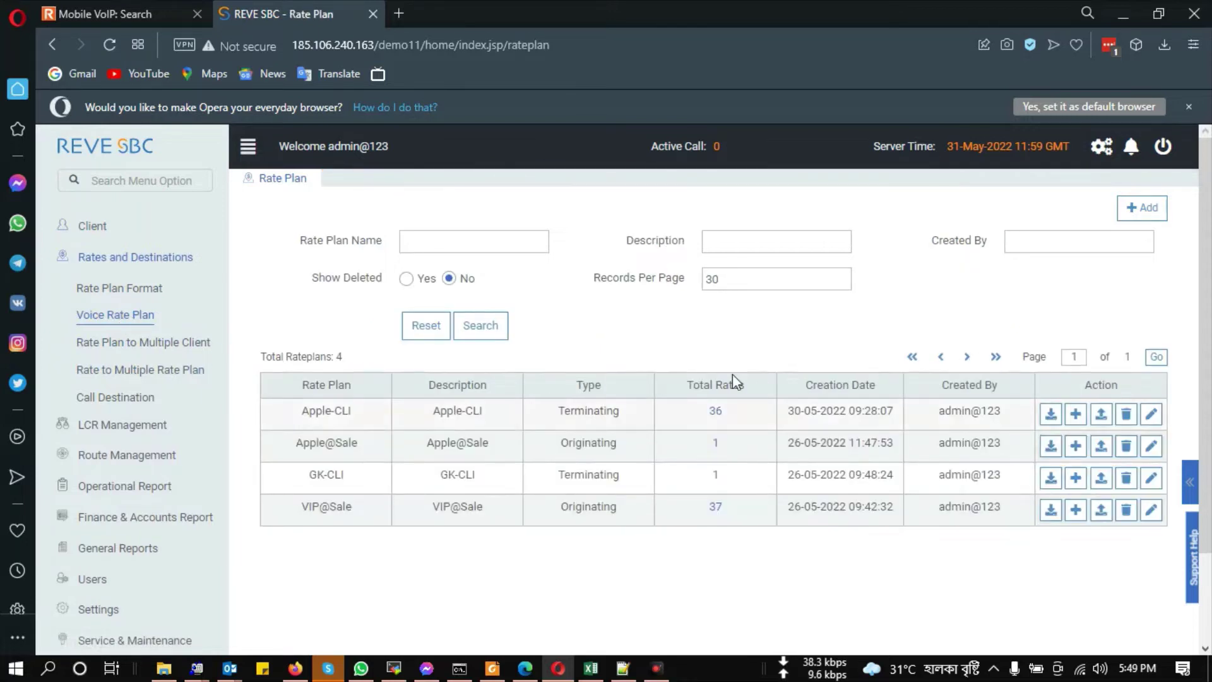
{"action": "left_click", "coordinate": [1143, 208]}
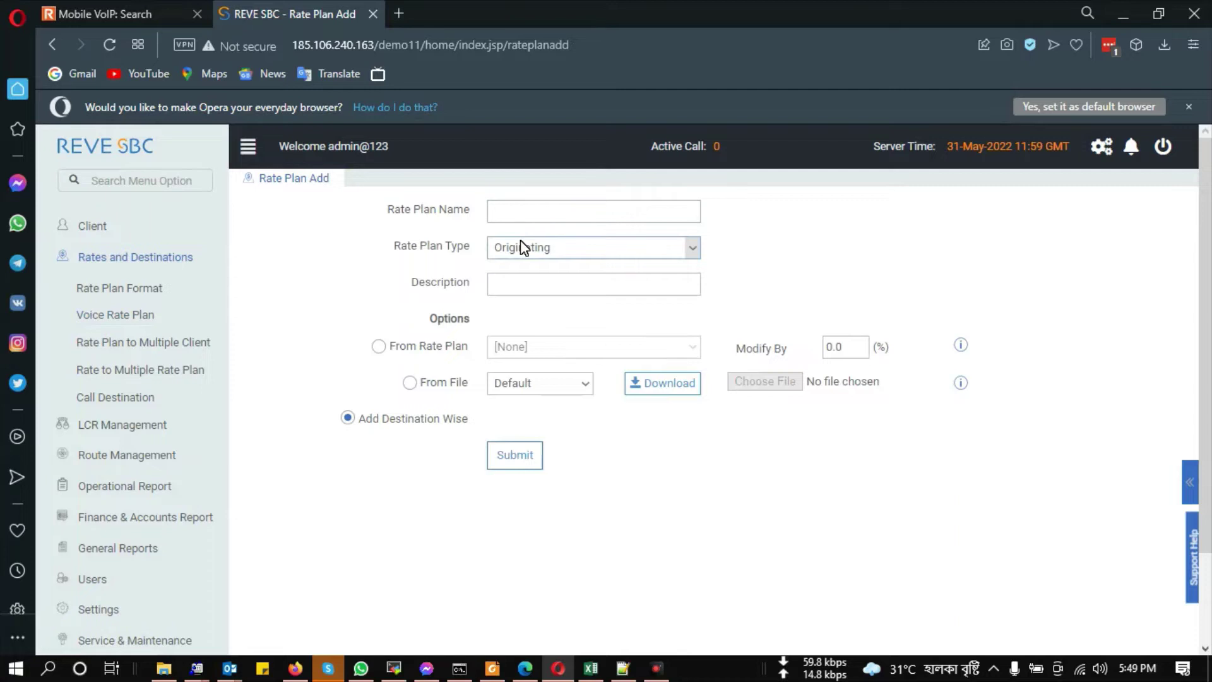
Step: Review the rate plan type choices in the new voice rate plan form, keeping Originating selected
{"action": "left_click", "coordinate": [520, 243]}
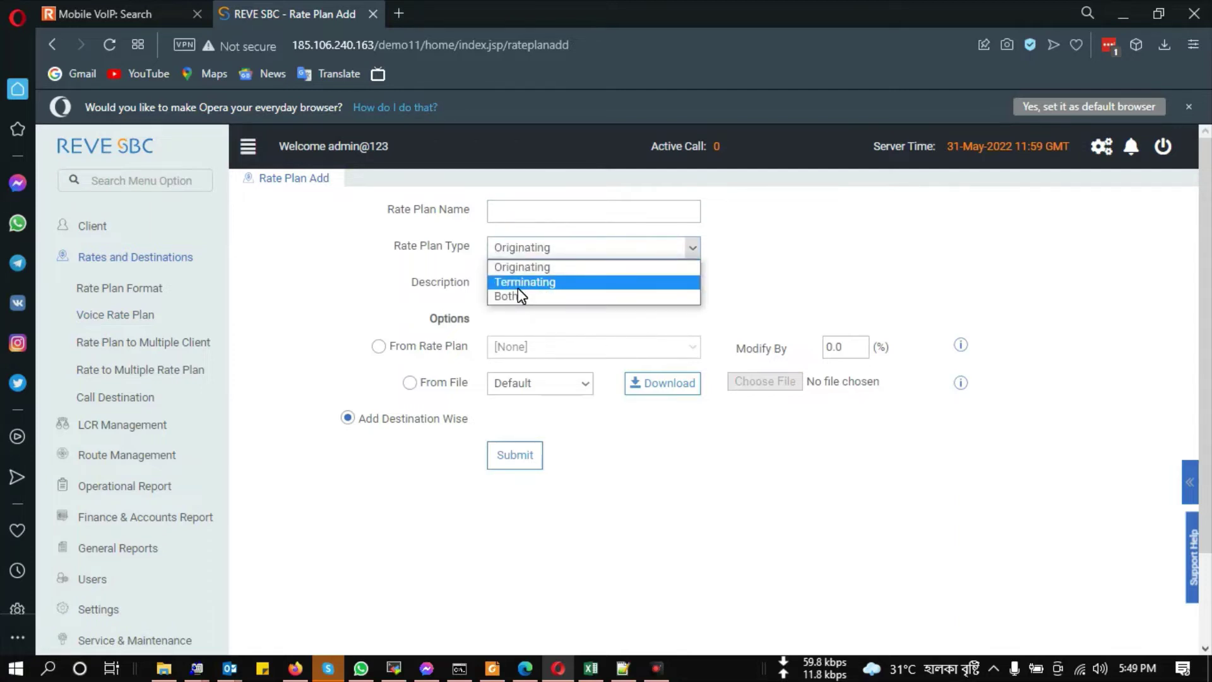
{"action": "left_click", "coordinate": [483, 272]}
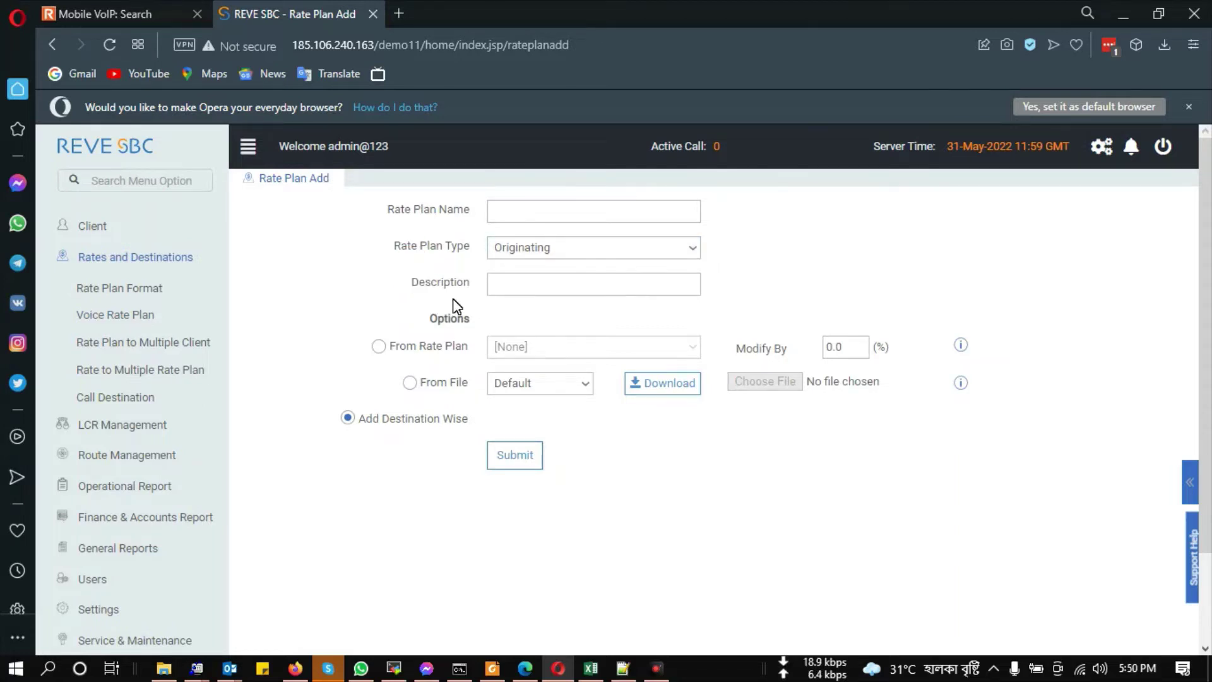
{"action": "left_click", "coordinate": [429, 433]}
Step: Return to the voice rate plan list and look through the destination rates of the Apple-CLI plan
{"action": "left_click", "coordinate": [115, 315]}
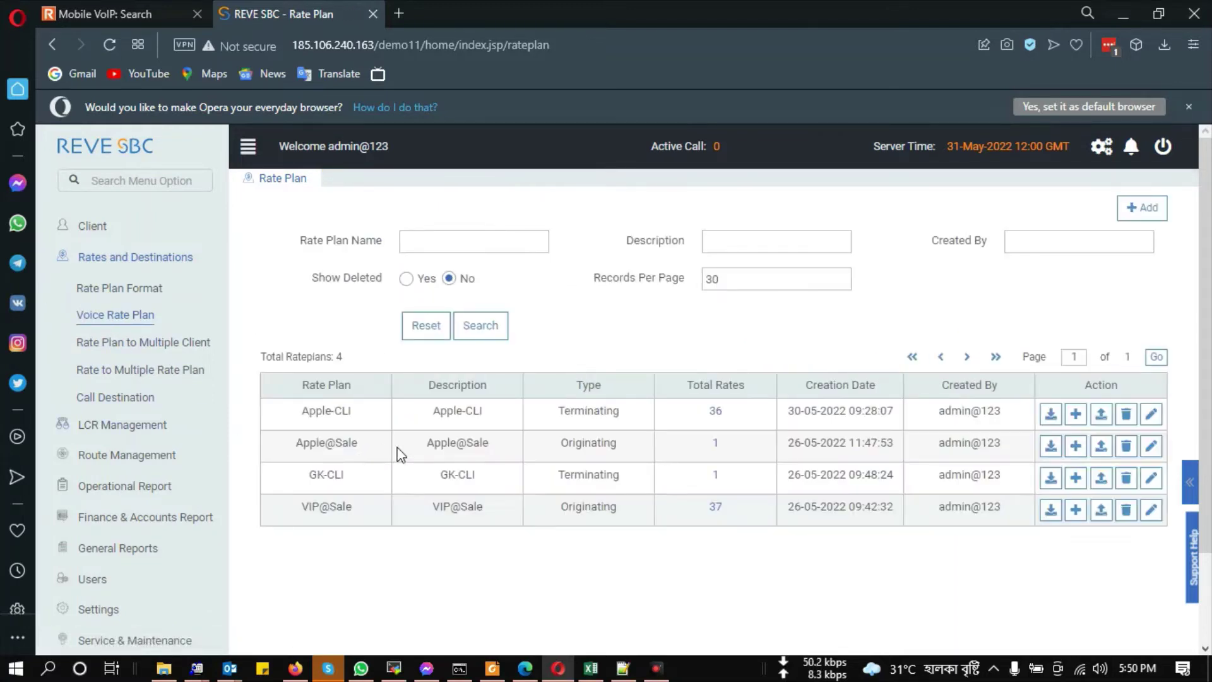
{"action": "left_click", "coordinate": [720, 413]}
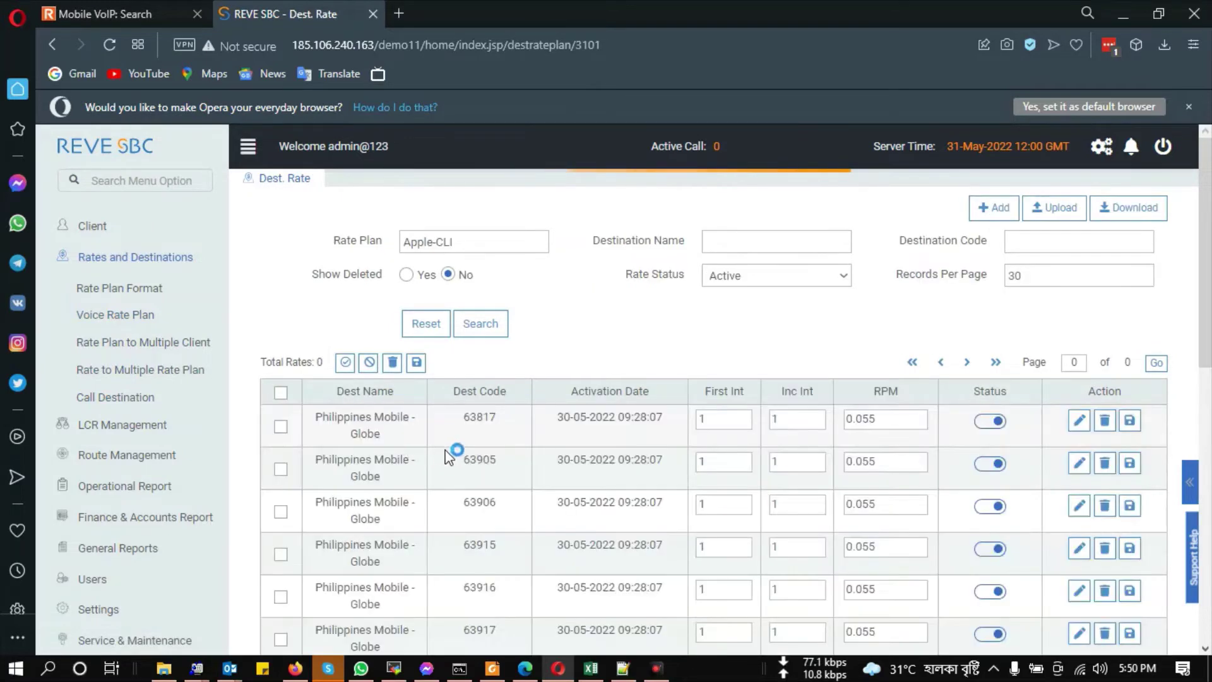
{"action": "scroll", "coordinate": [448, 454], "scroll_direction": "down", "scroll_amount": 6}
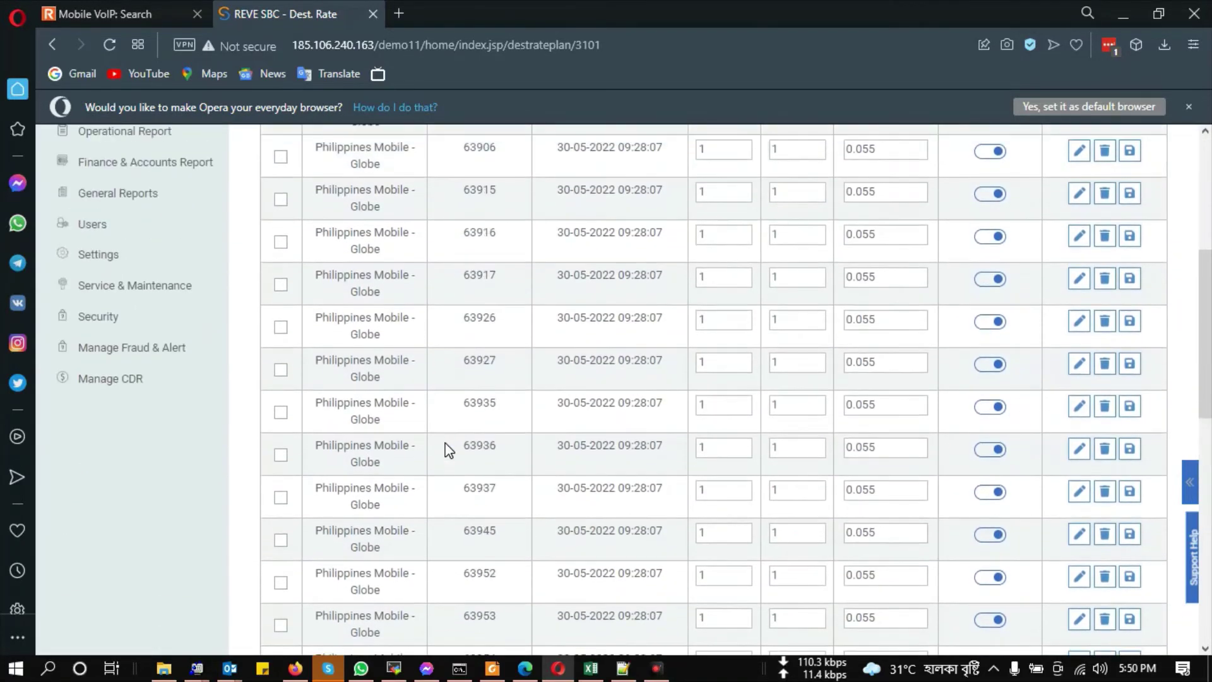
{"action": "scroll", "coordinate": [448, 450], "scroll_direction": "up", "scroll_amount": 6}
Step: Select the Philippines Mobile - Globe rates for codes 63817 and 63905 in the Apple-CLI plan and save them together
{"action": "left_click", "coordinate": [281, 428]}
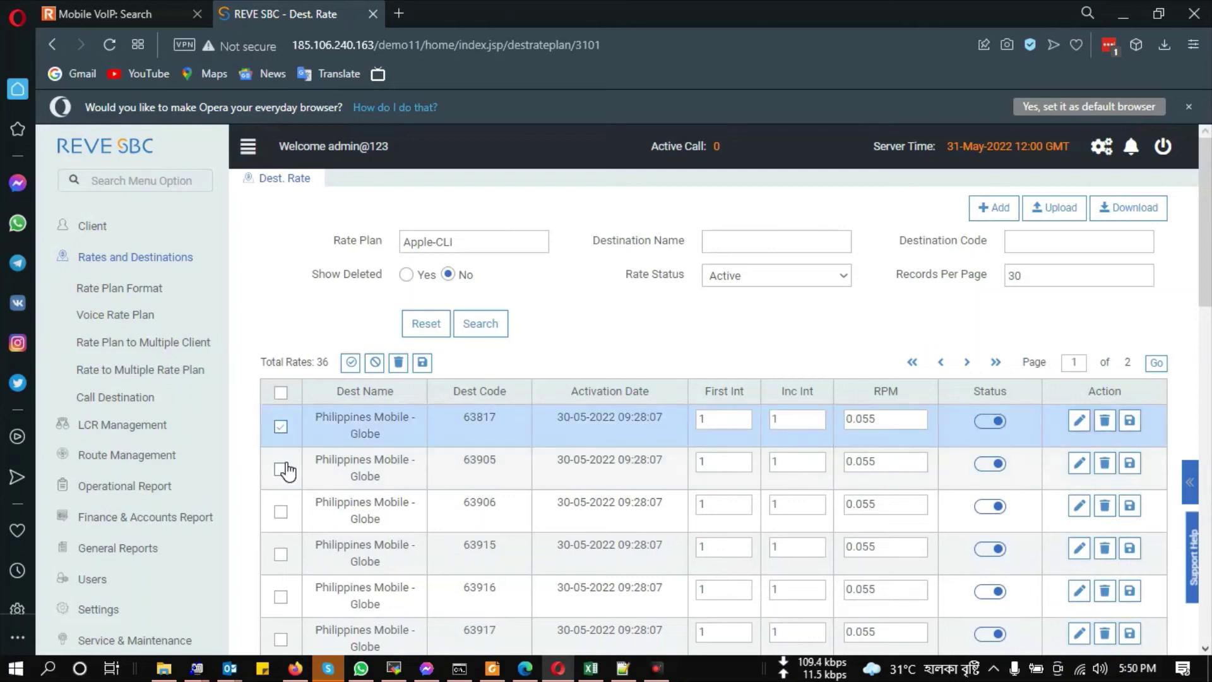
{"action": "left_click", "coordinate": [280, 469]}
{"action": "left_click", "coordinate": [886, 420]}
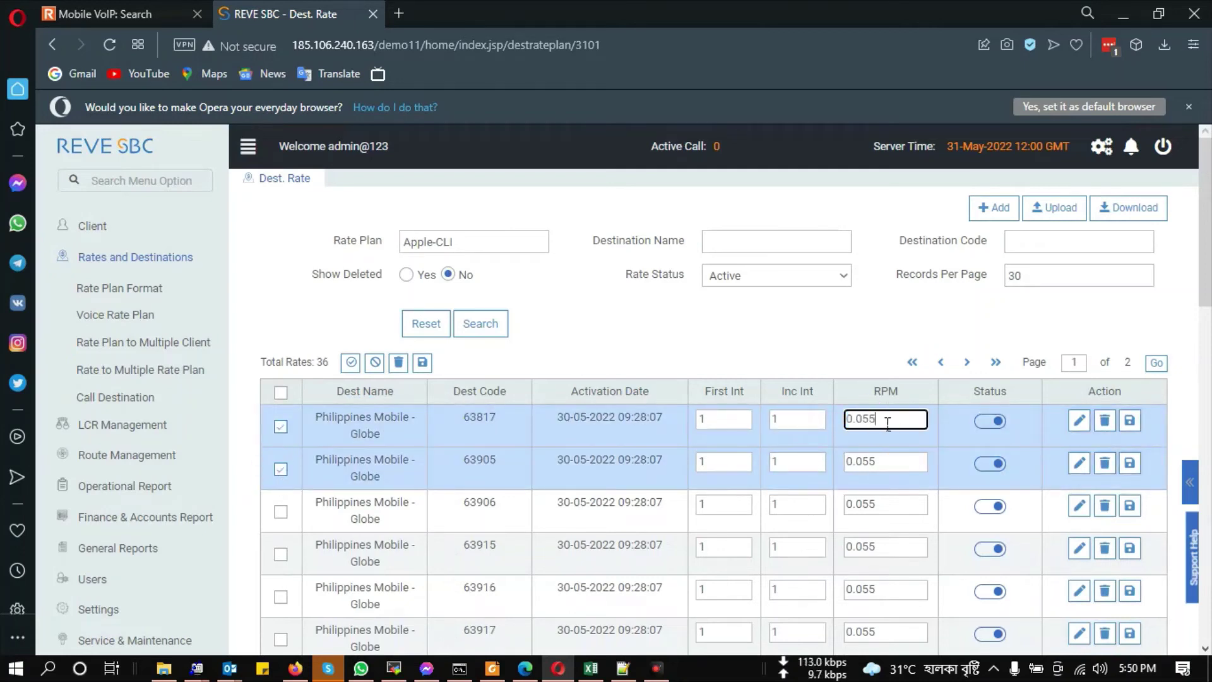
{"action": "double_click", "coordinate": [888, 422]}
{"action": "left_click_drag", "start_coordinate": [897, 460], "coordinate": [741, 430]}
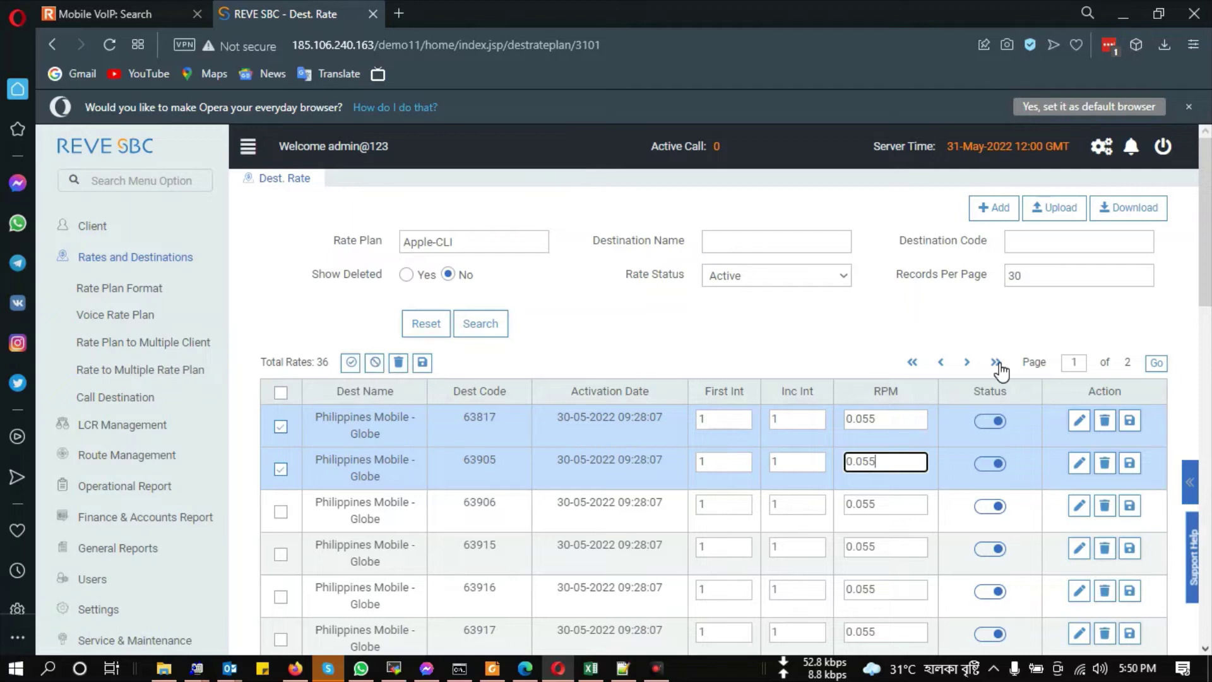
{"action": "left_click", "coordinate": [423, 363]}
{"action": "left_click", "coordinate": [565, 412]}
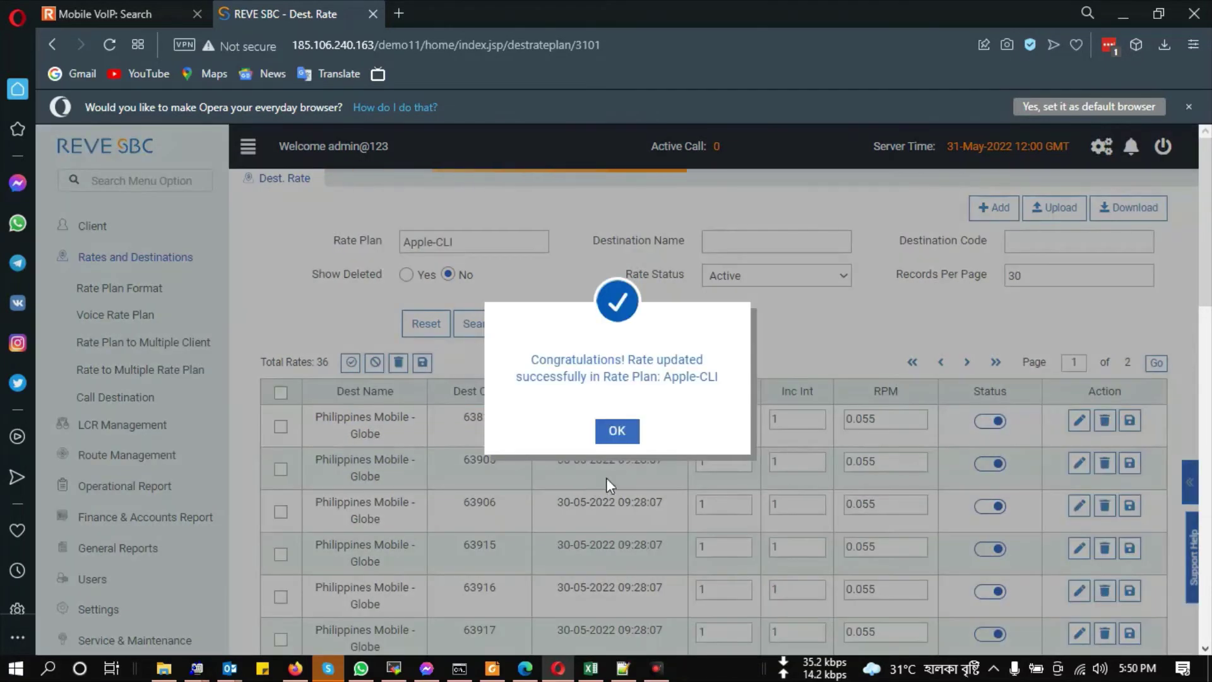
{"action": "left_click", "coordinate": [621, 434]}
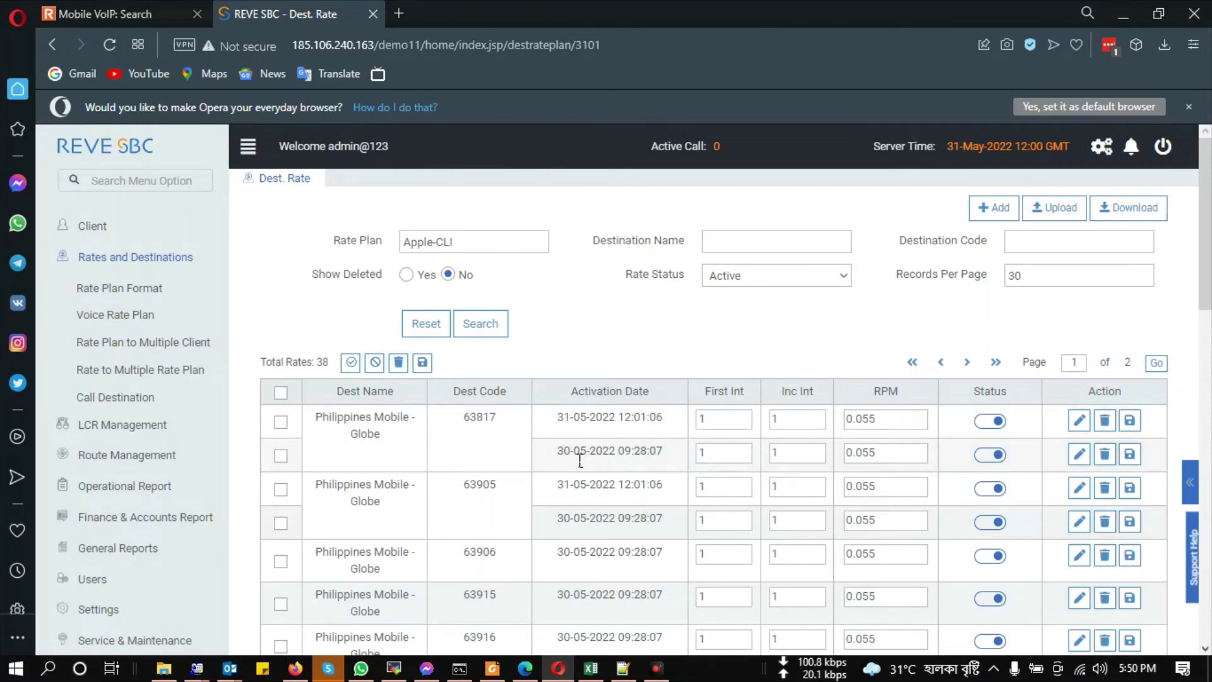
Step: Compare the activation dates of the two rate entries for destination code 63817, refreshing the rate list in between
{"action": "double_click", "coordinate": [579, 459]}
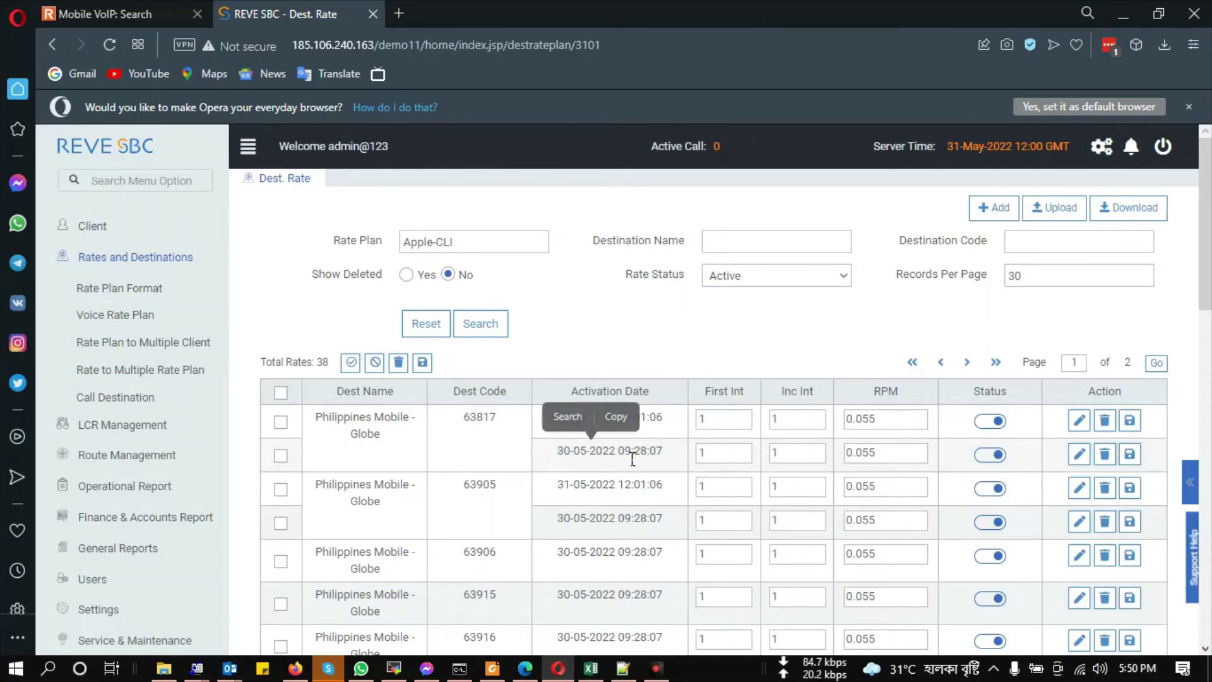
{"action": "left_click", "coordinate": [632, 460]}
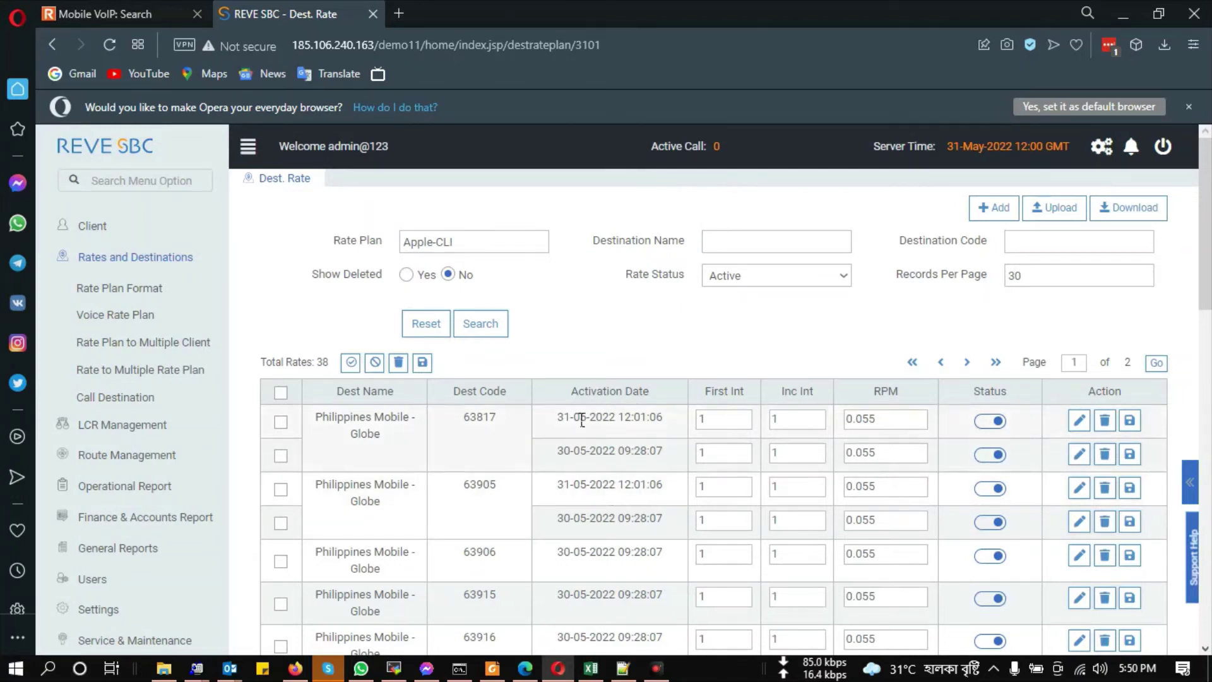
{"action": "left_click_drag", "start_coordinate": [555, 419], "coordinate": [630, 419]}
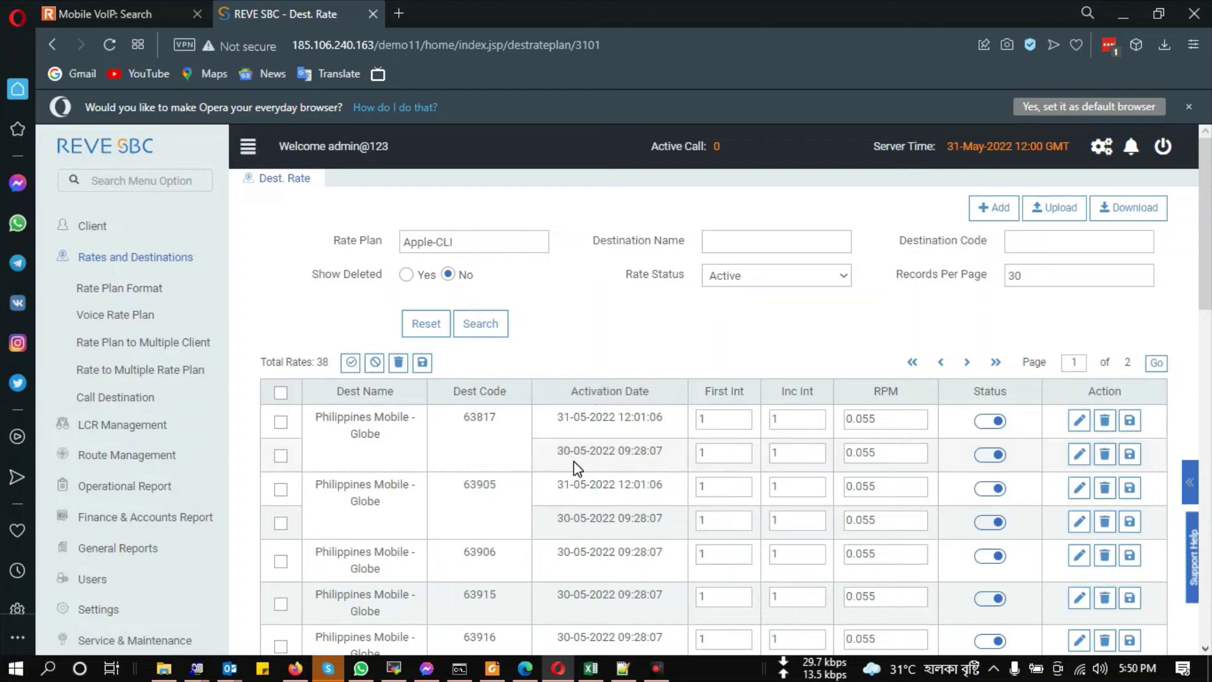
{"action": "left_click_drag", "start_coordinate": [579, 459], "coordinate": [651, 459]}
{"action": "left_click", "coordinate": [656, 422]}
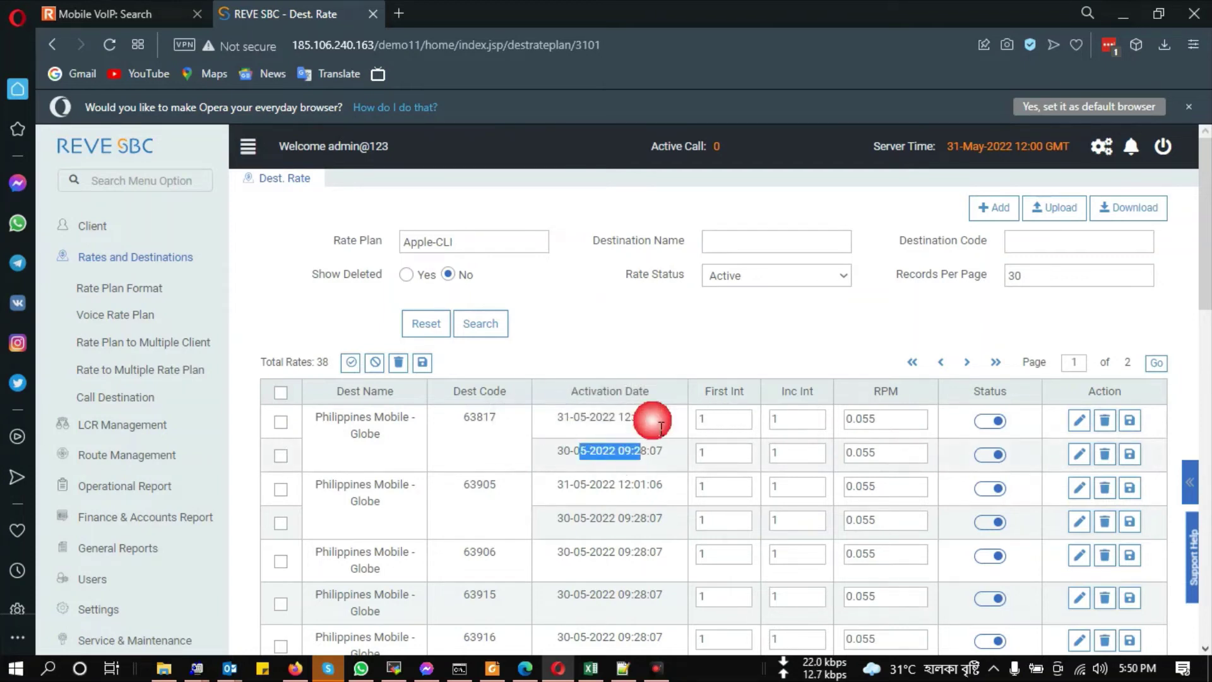
{"action": "left_click", "coordinate": [626, 423]}
{"action": "left_click_drag", "start_coordinate": [587, 423], "coordinate": [634, 424]}
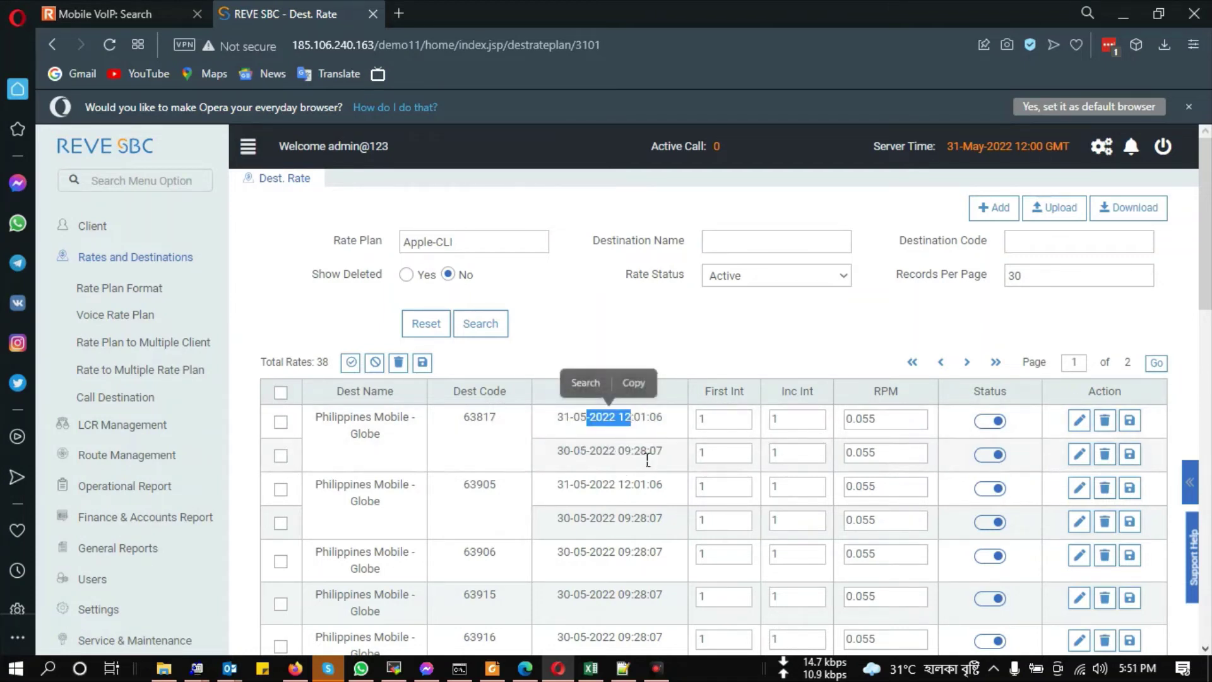
{"action": "left_click", "coordinate": [638, 469]}
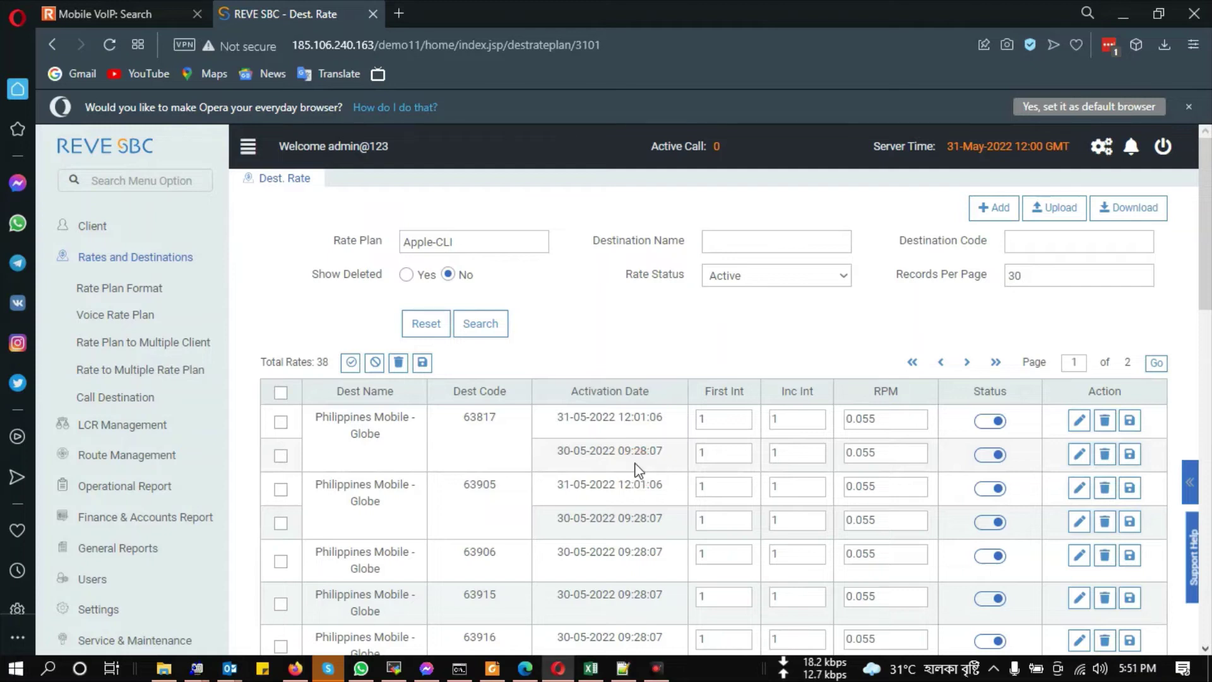
{"action": "left_click", "coordinate": [480, 323]}
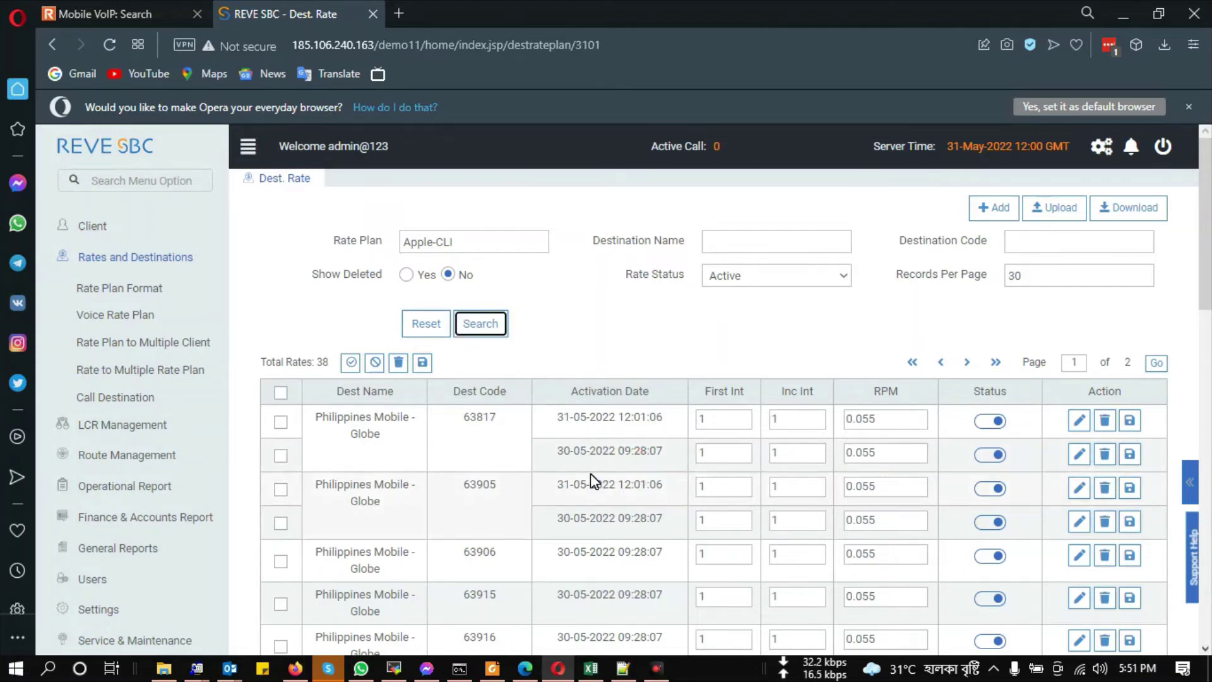
{"action": "left_click_drag", "start_coordinate": [565, 429], "coordinate": [620, 425]}
{"action": "left_click", "coordinate": [622, 442]}
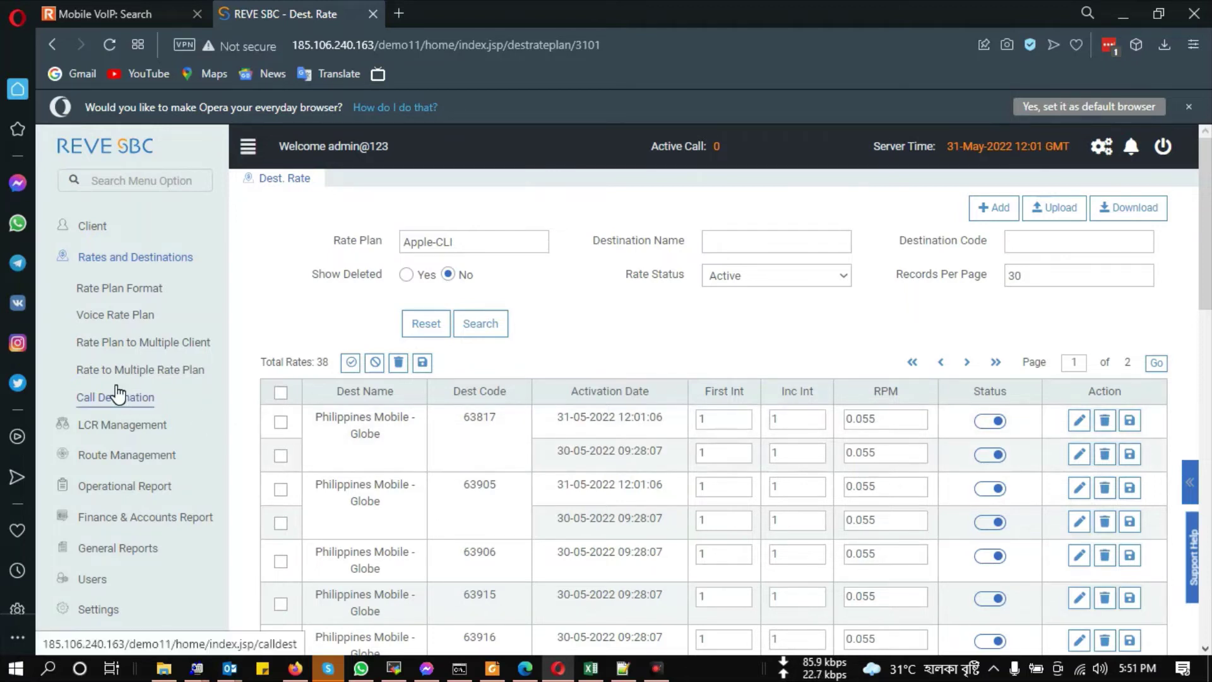
Step: Review the blank form for adding a route group under Route Management and return to the route group list
{"action": "left_click", "coordinate": [111, 457]}
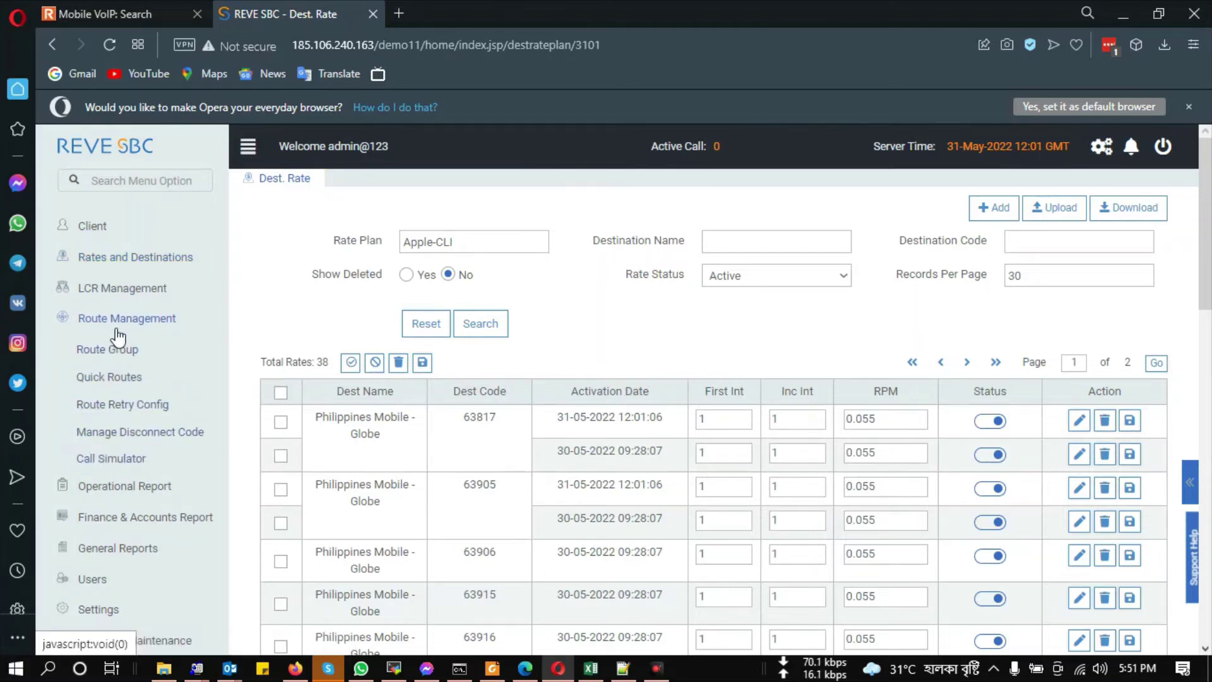
{"action": "left_click", "coordinate": [111, 357]}
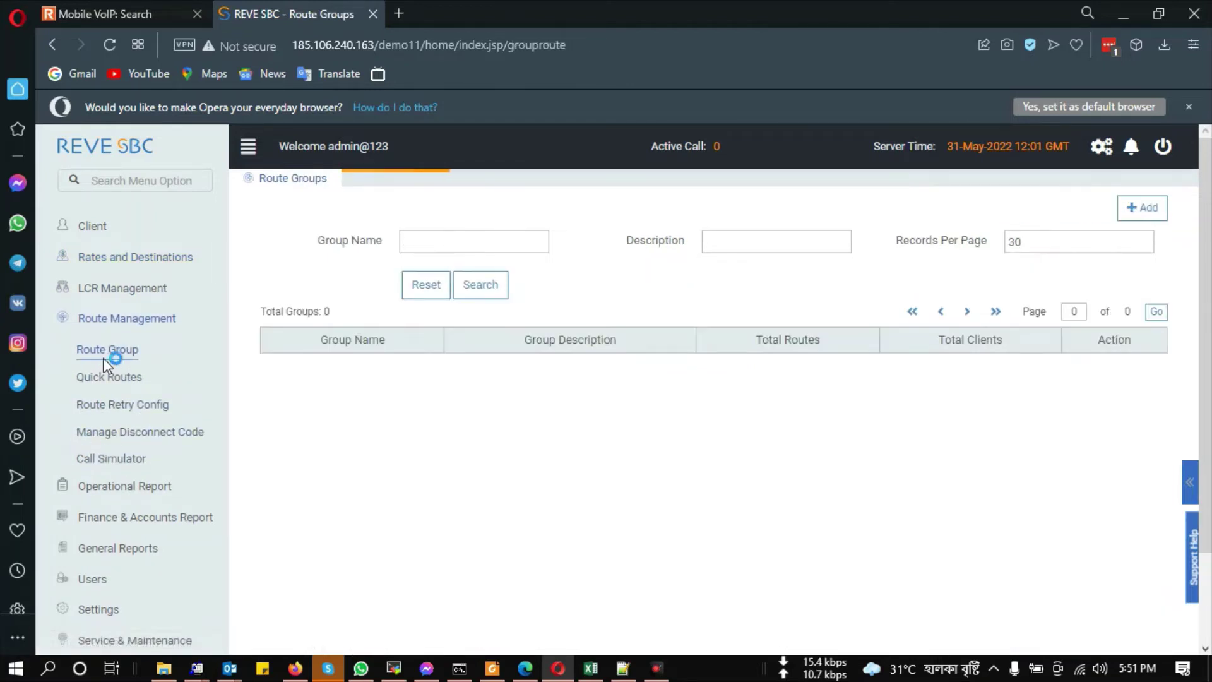
{"action": "left_click", "coordinate": [1144, 213]}
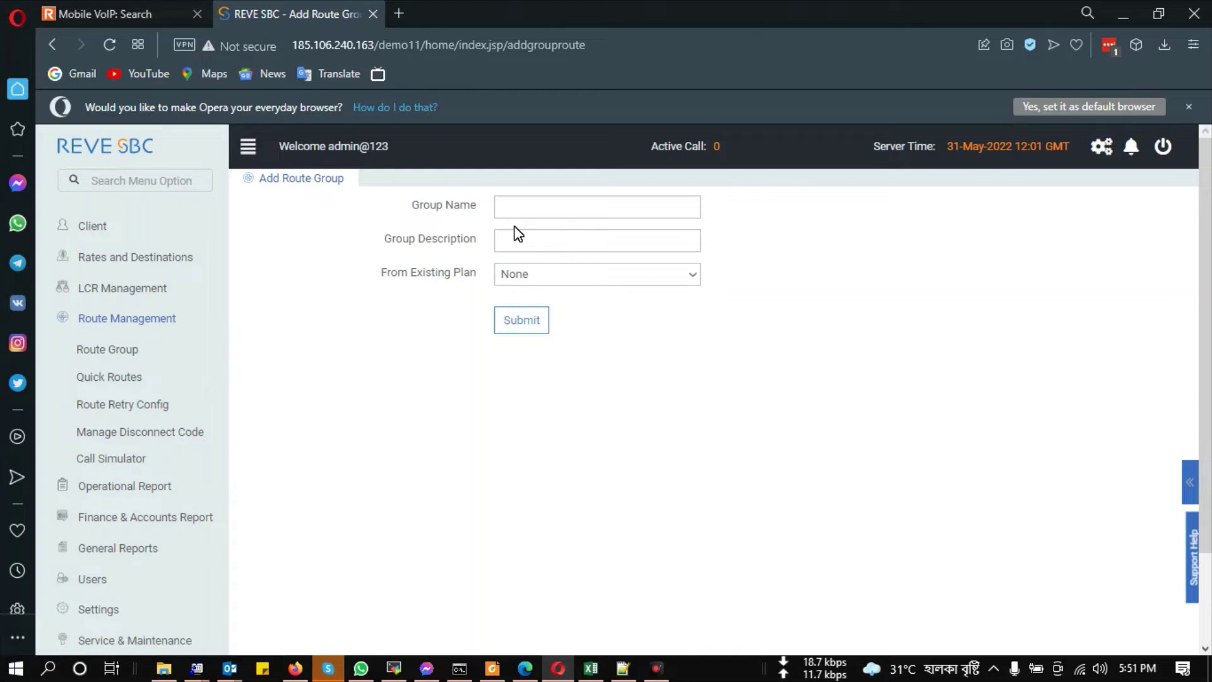
{"action": "left_click", "coordinate": [126, 350]}
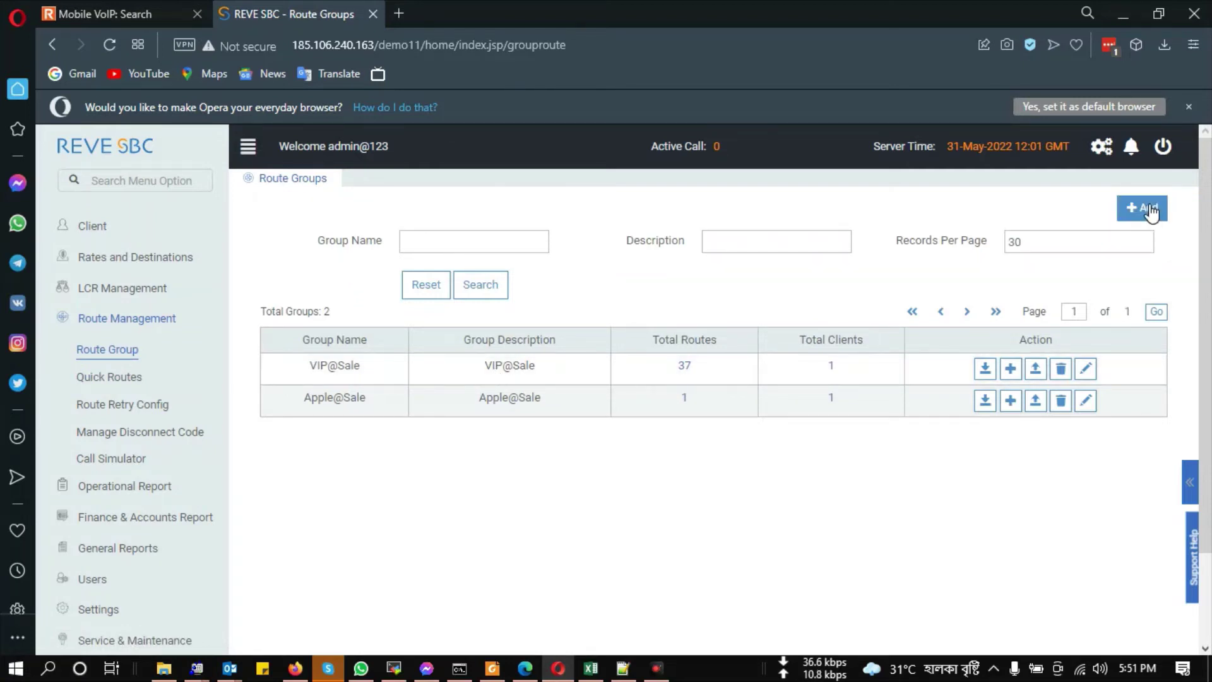
Step: Start a new call route in the Apple@Sale route group with destination code 8801 for Bangadesh Mobile
{"action": "left_click", "coordinate": [684, 402]}
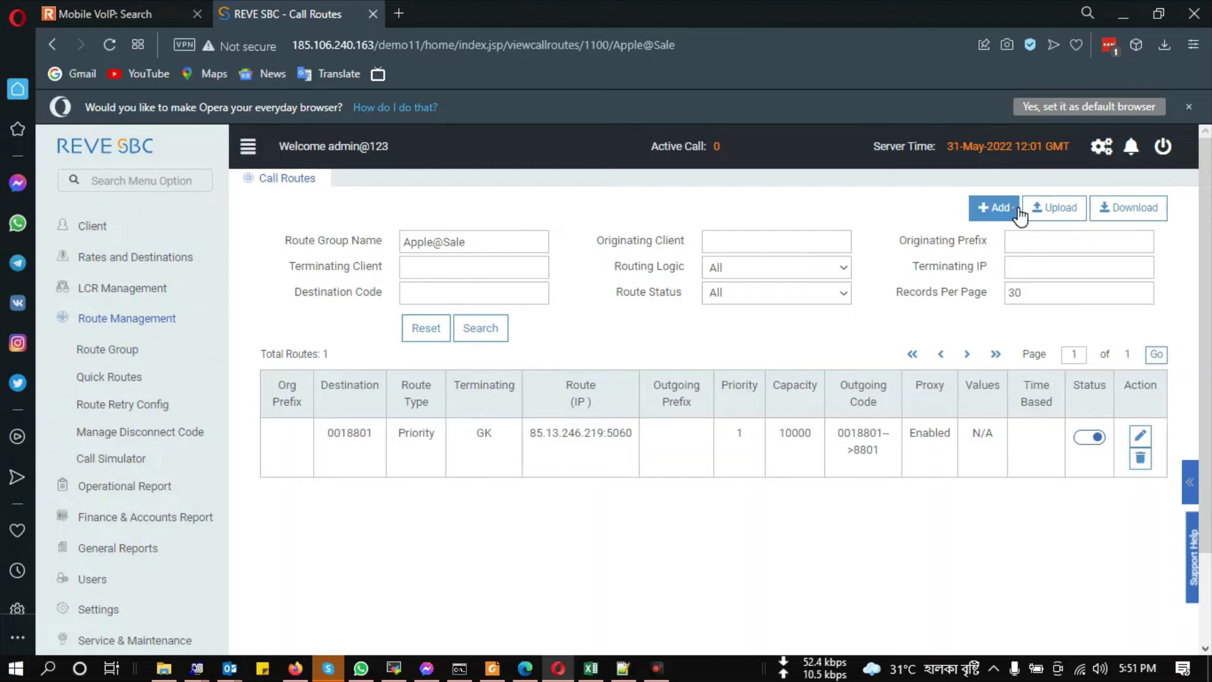
{"action": "left_click", "coordinate": [1018, 213]}
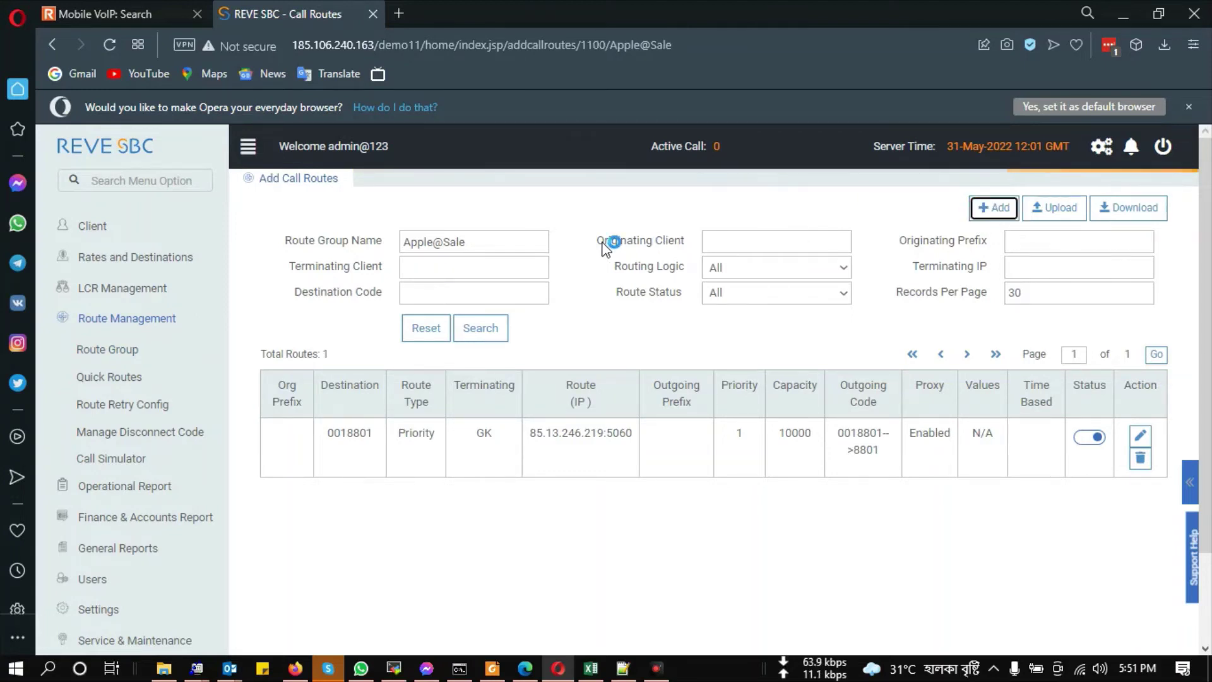
{"action": "left_click", "coordinate": [607, 243]}
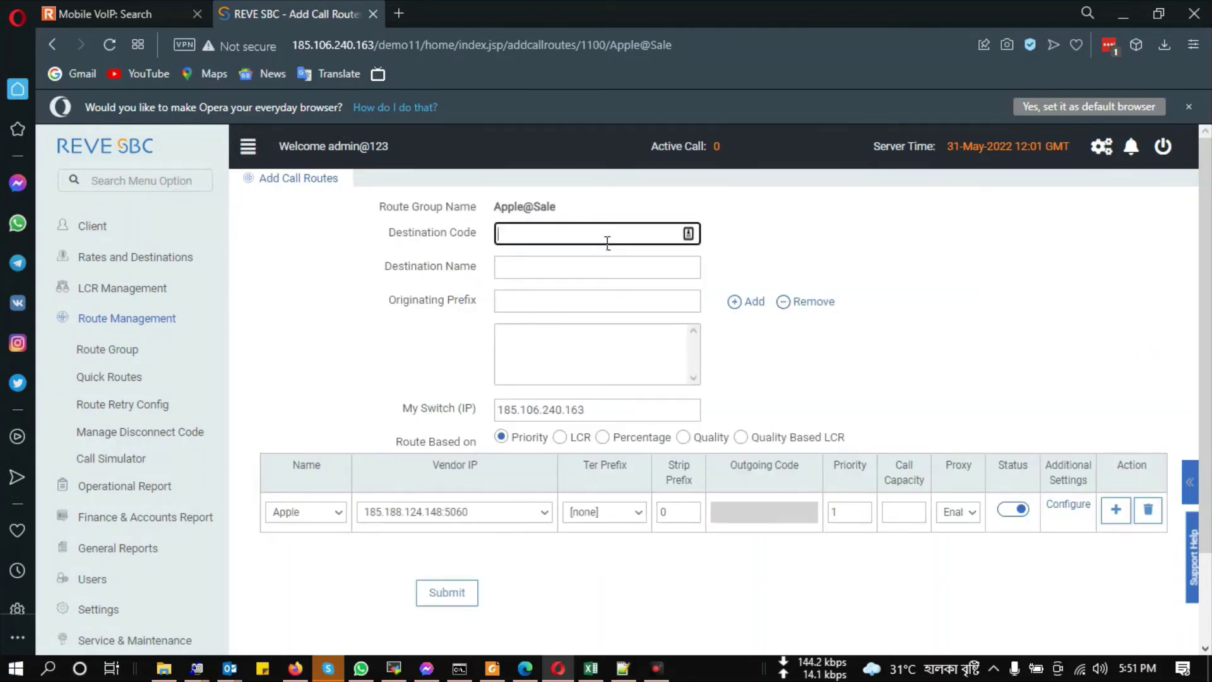
{"action": "type", "text": "880"}
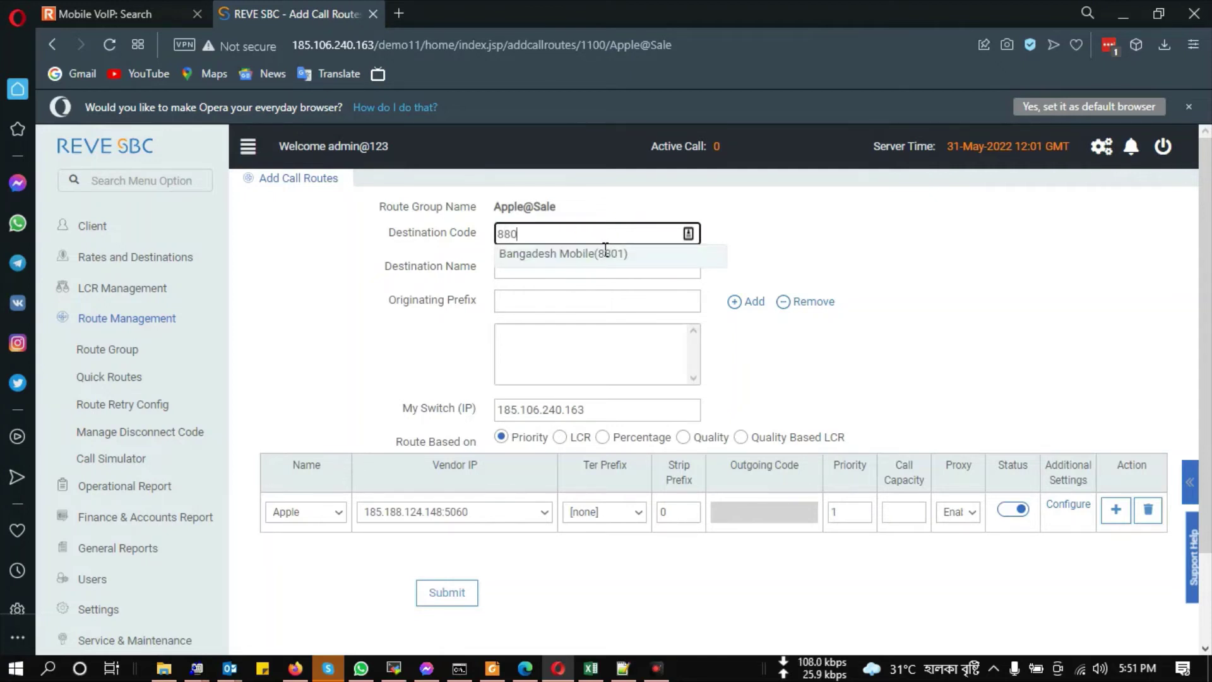
{"action": "left_click", "coordinate": [598, 259]}
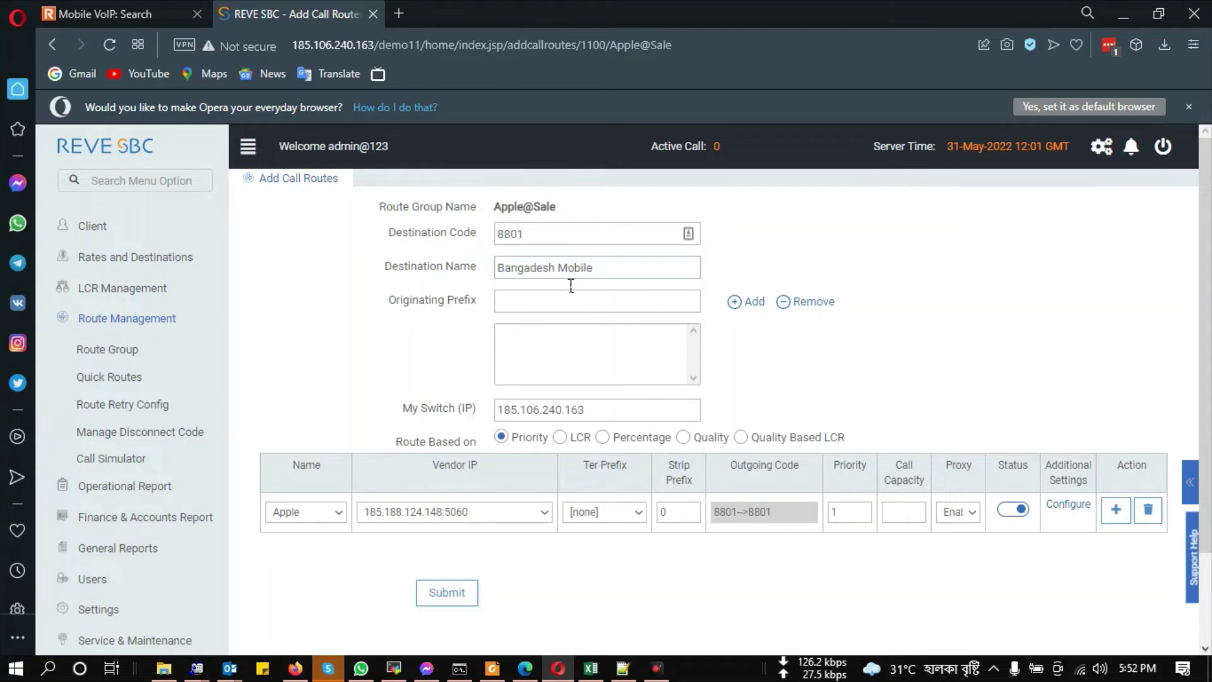
{"action": "left_click", "coordinate": [563, 310]}
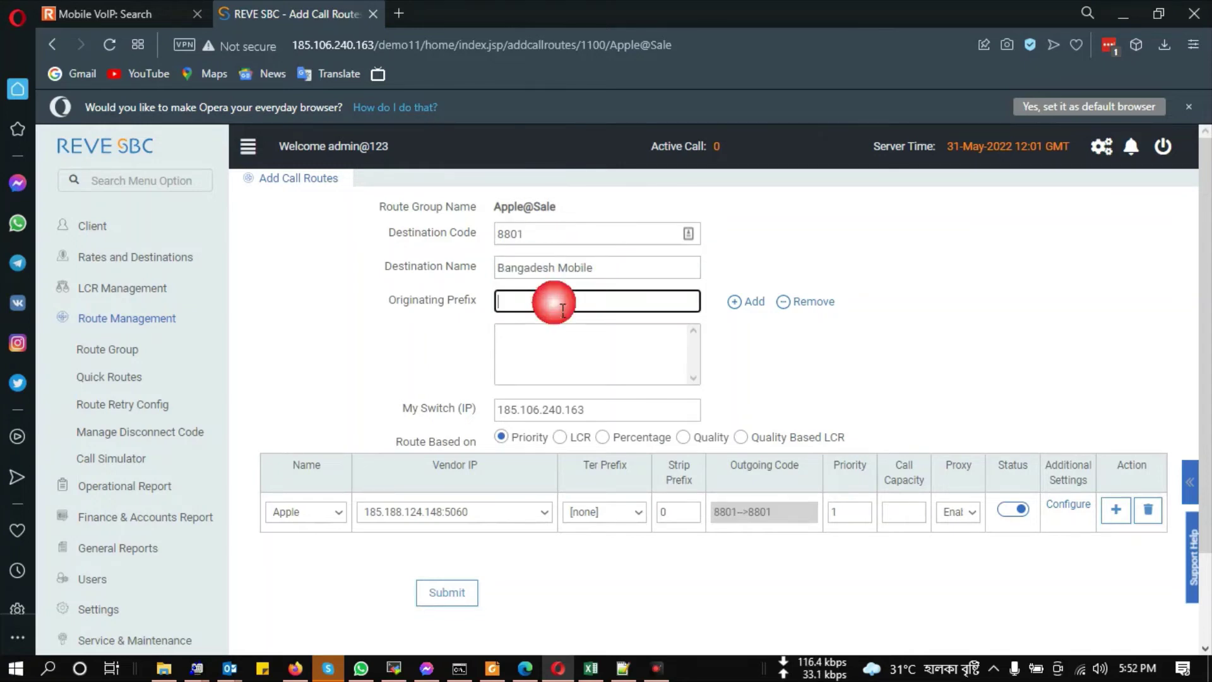
{"action": "left_click", "coordinate": [533, 413]}
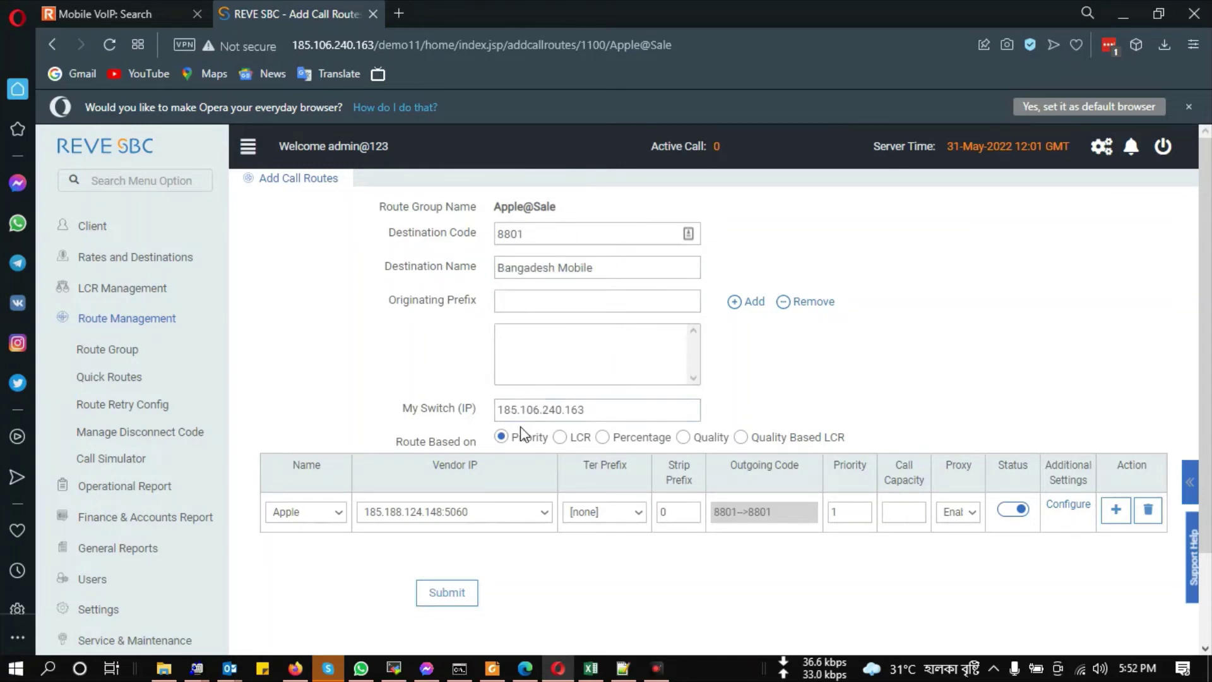
Step: Set the new route's terminating client to GK with vendor IP 85.13.246.219:5060
{"action": "left_click", "coordinate": [306, 511]}
{"action": "left_click", "coordinate": [286, 542]}
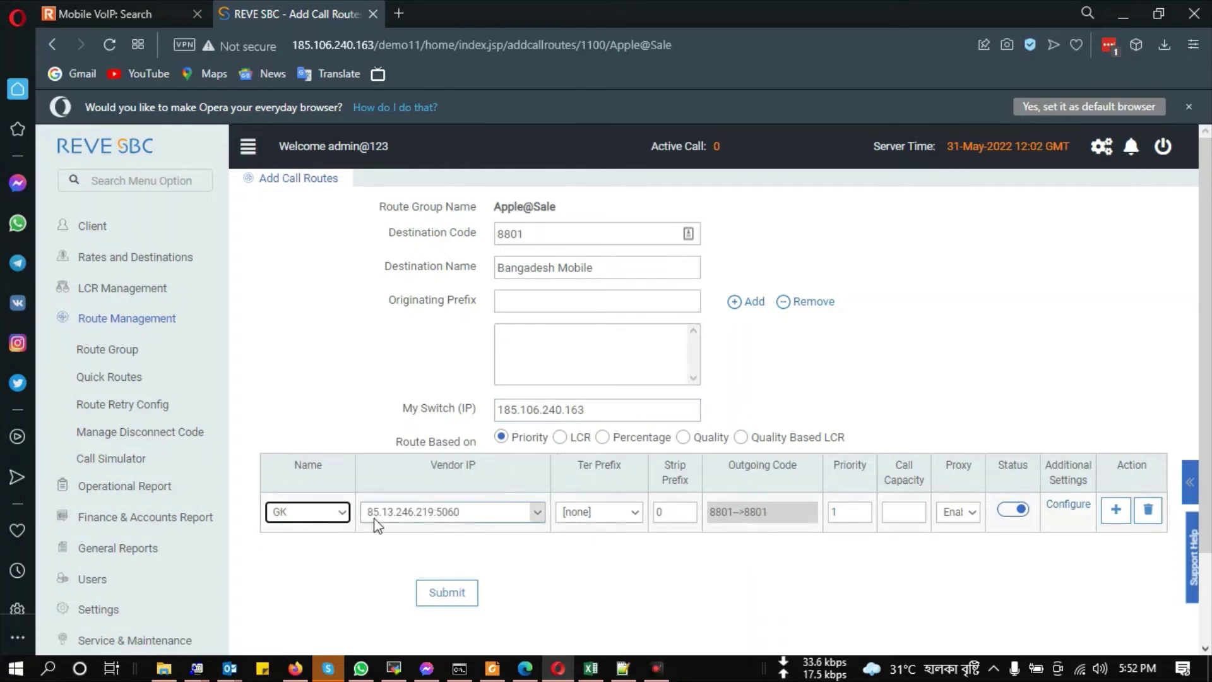
{"action": "left_click", "coordinate": [456, 516]}
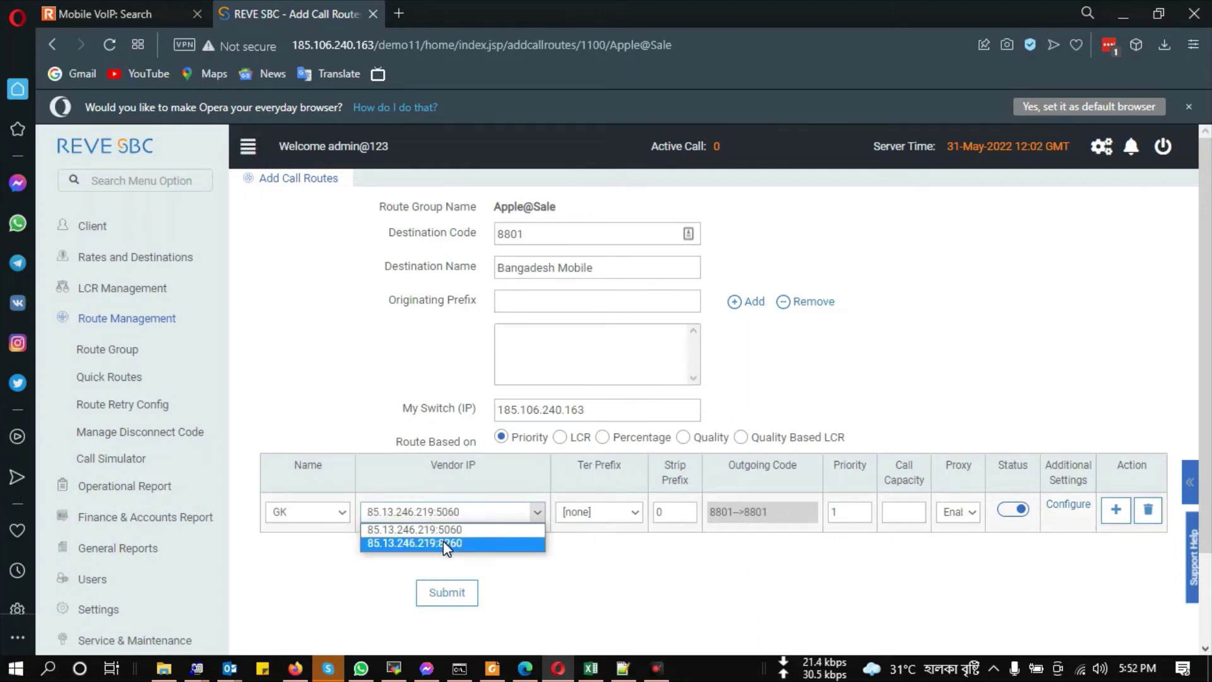
{"action": "left_click", "coordinate": [441, 543]}
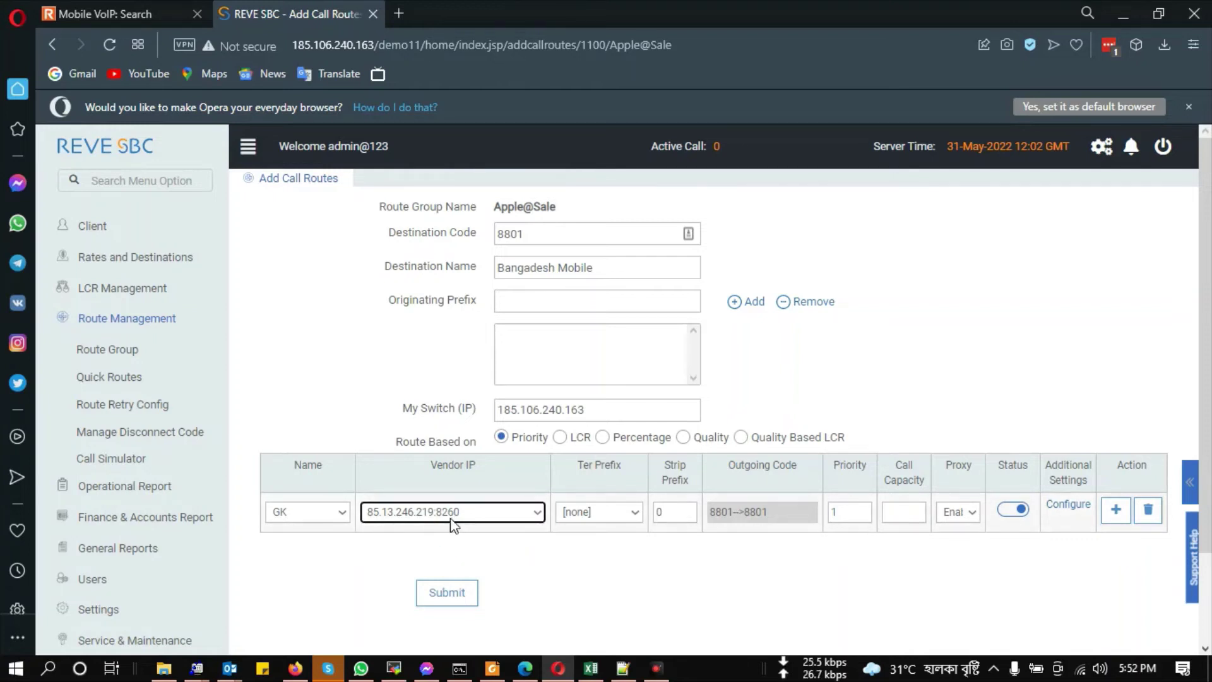
{"action": "left_click", "coordinate": [442, 516]}
{"action": "left_click", "coordinate": [440, 529]}
Step: Check the terminating prefix options for the GK route and keep [none]
{"action": "left_click", "coordinate": [574, 515]}
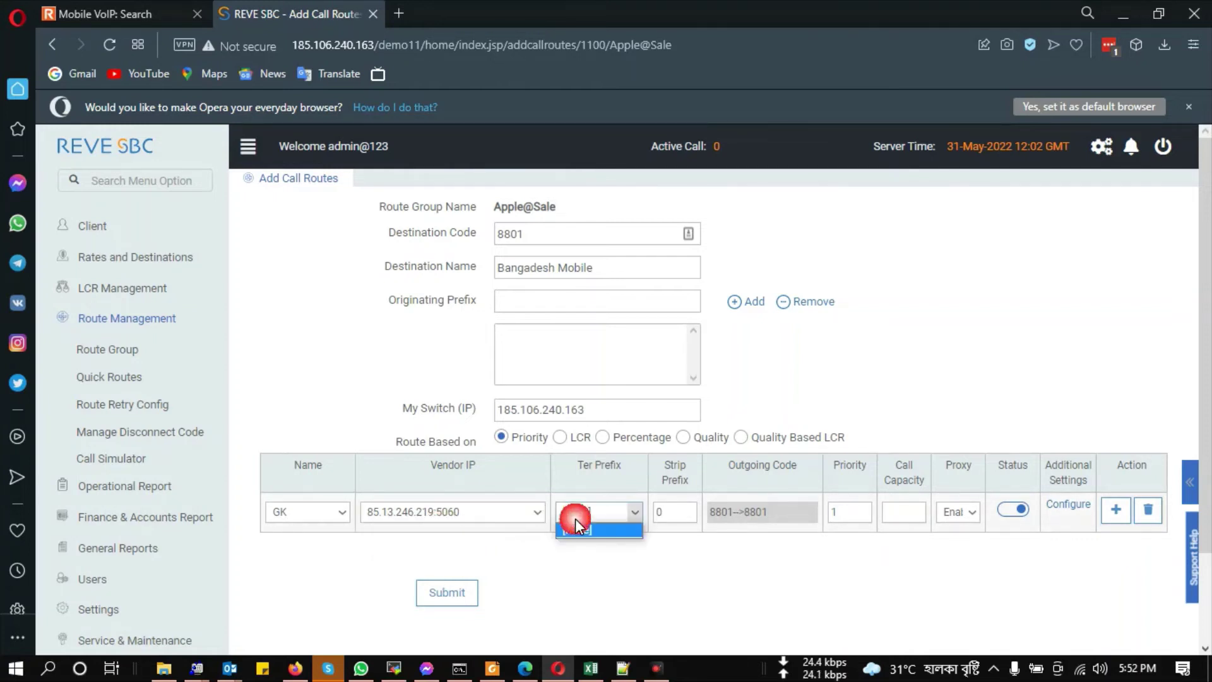
{"action": "left_click", "coordinate": [581, 518]}
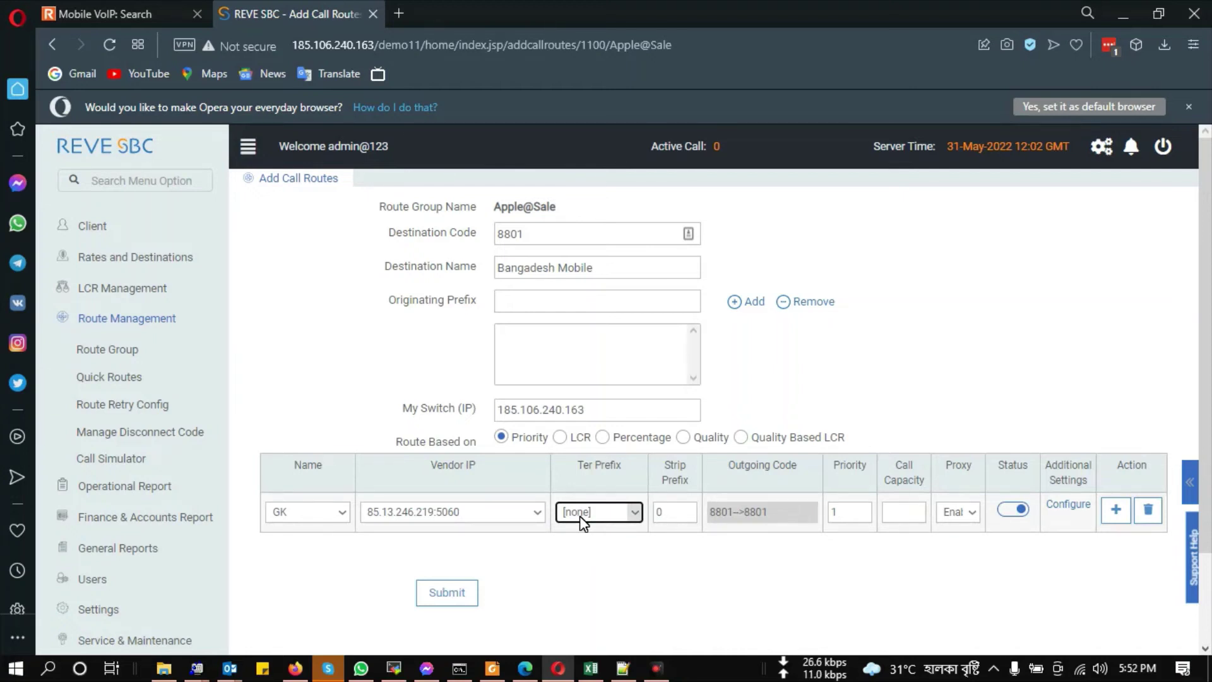
{"action": "left_click", "coordinate": [581, 518]}
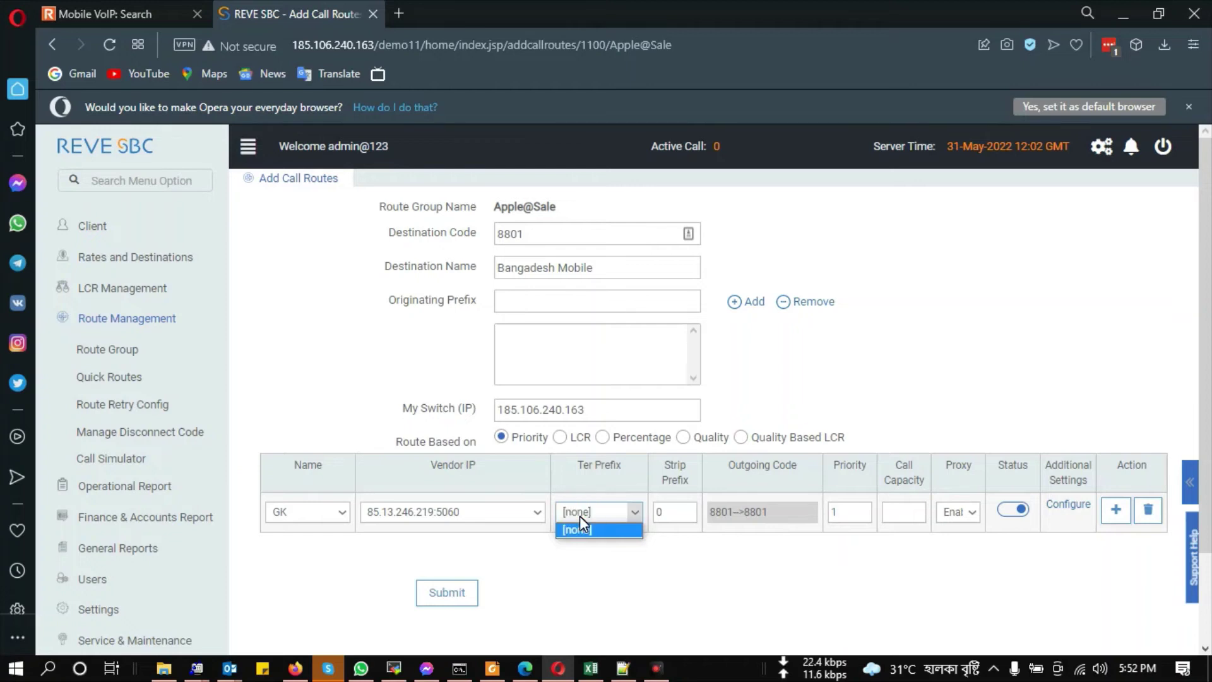
{"action": "left_click", "coordinate": [580, 548]}
Step: Try a strip prefix of 2 on the GK route, clear it again, and check the outgoing code
{"action": "left_click_drag", "start_coordinate": [673, 516], "coordinate": [633, 514]}
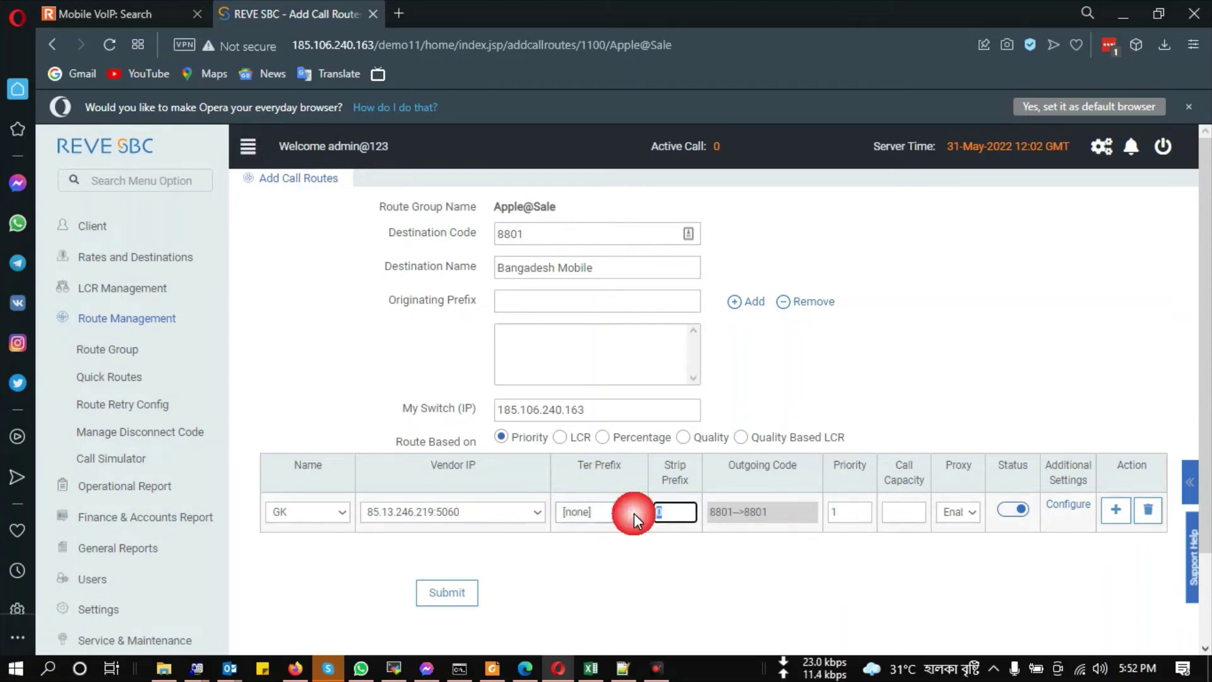
{"action": "type", "text": "2"}
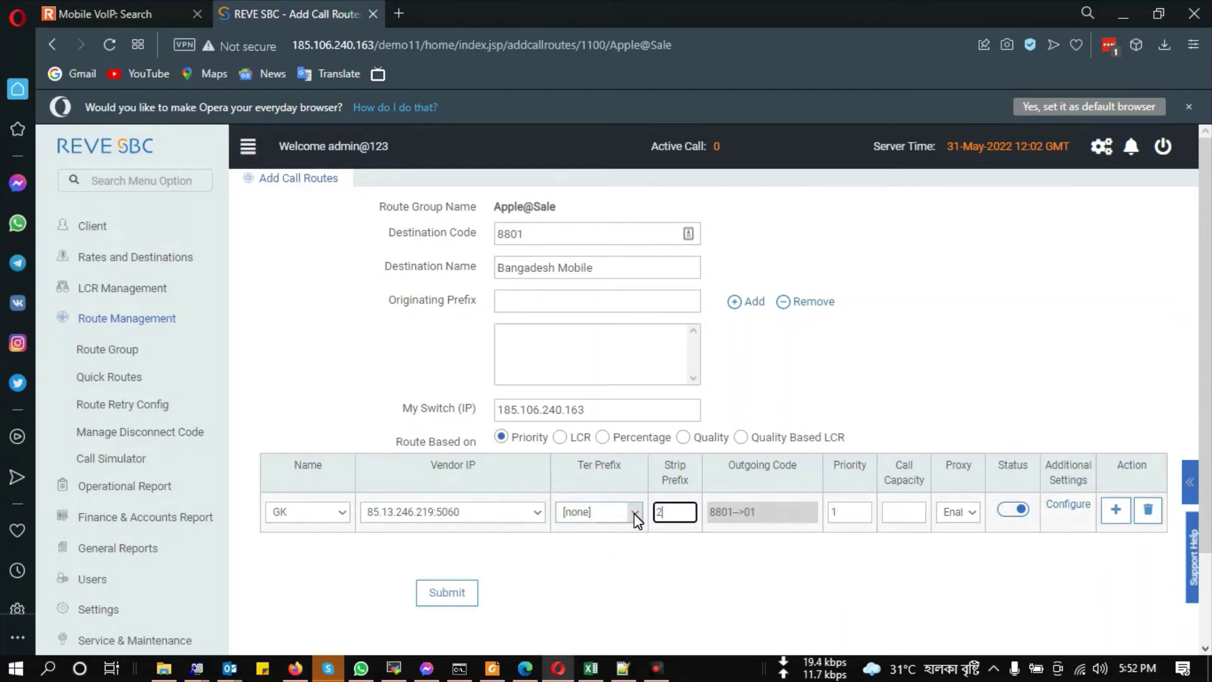
{"action": "key", "text": "BackSpace"}
{"action": "left_click", "coordinate": [717, 529]}
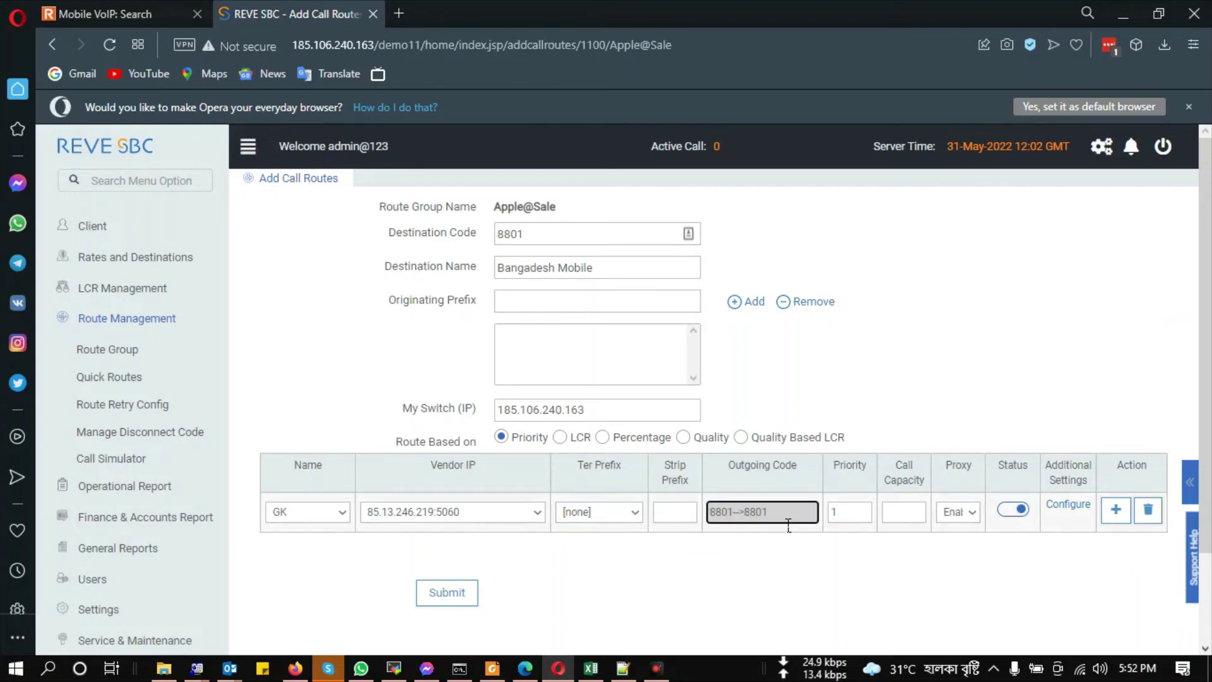
{"action": "left_click_drag", "start_coordinate": [788, 525], "coordinate": [756, 521]}
{"action": "left_click", "coordinate": [712, 556]}
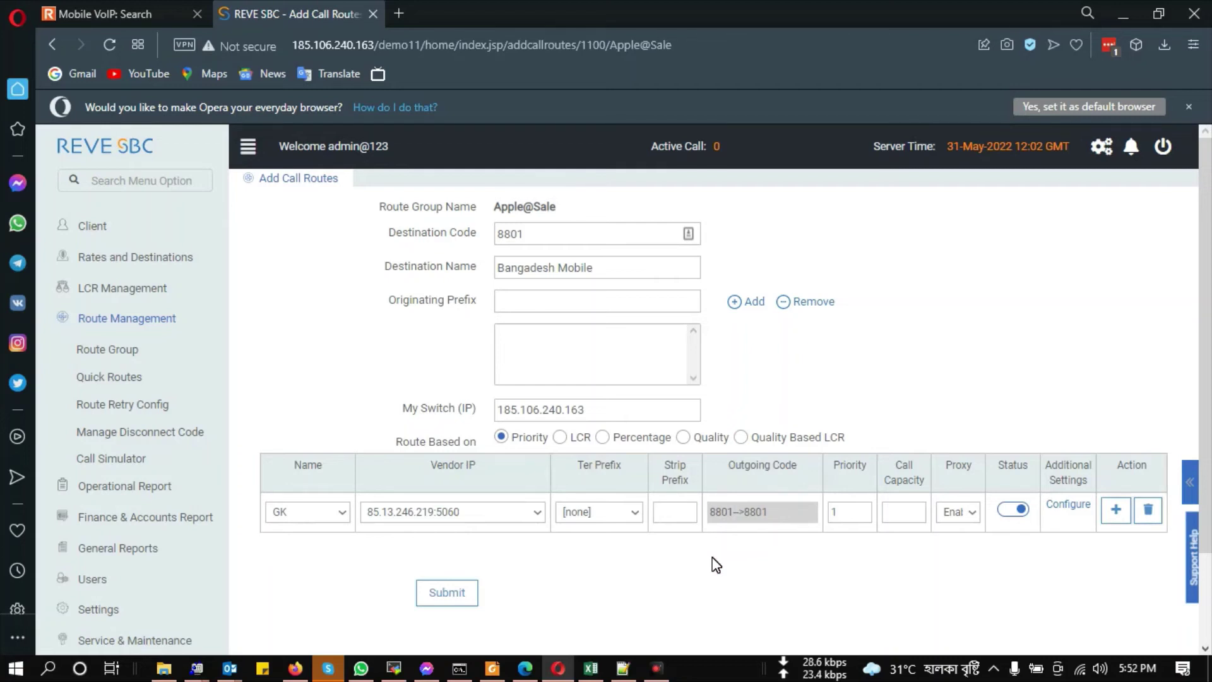
Step: Review the GK route's priority, call capacity, proxy options and additional settings without changing them
{"action": "left_click", "coordinate": [847, 513]}
{"action": "left_click", "coordinate": [800, 553]}
{"action": "left_click", "coordinate": [905, 518]}
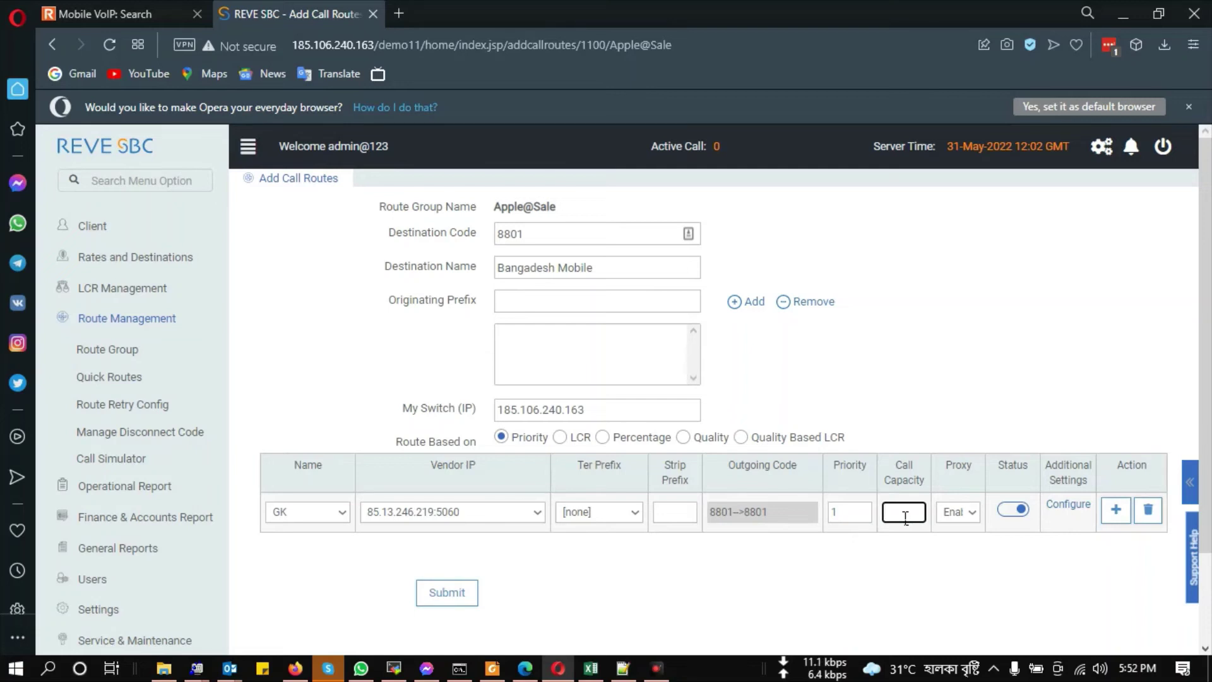
{"action": "left_click", "coordinate": [941, 513]}
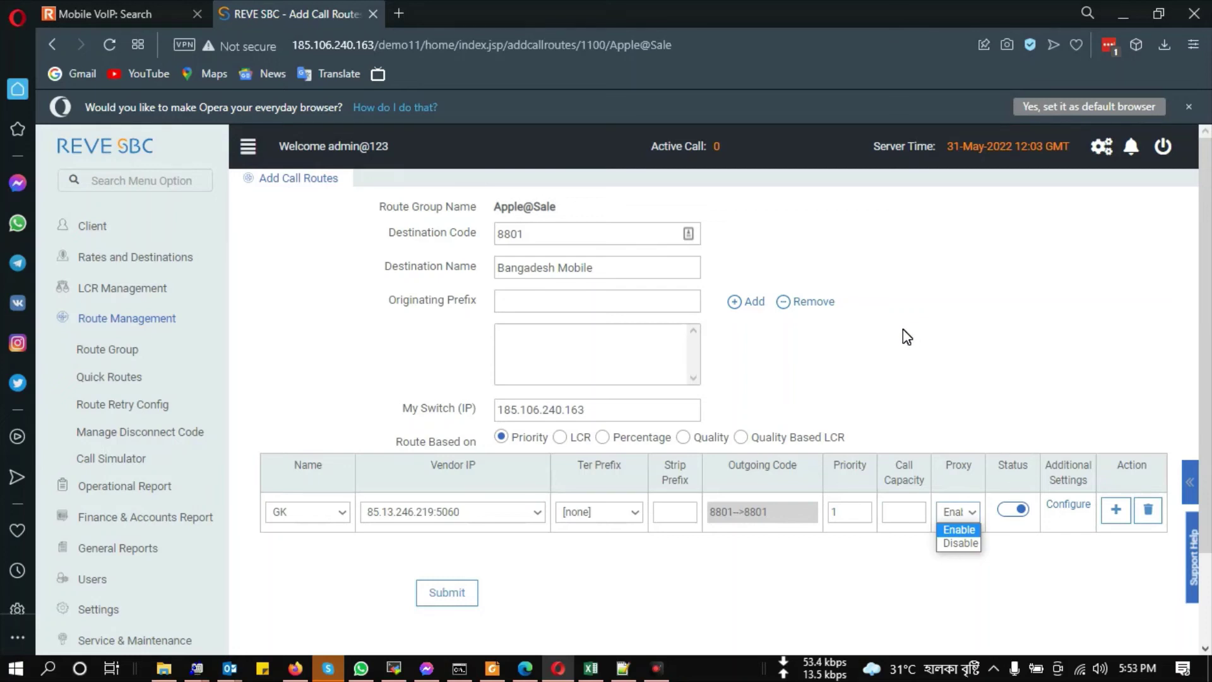
{"action": "left_click", "coordinate": [909, 338]}
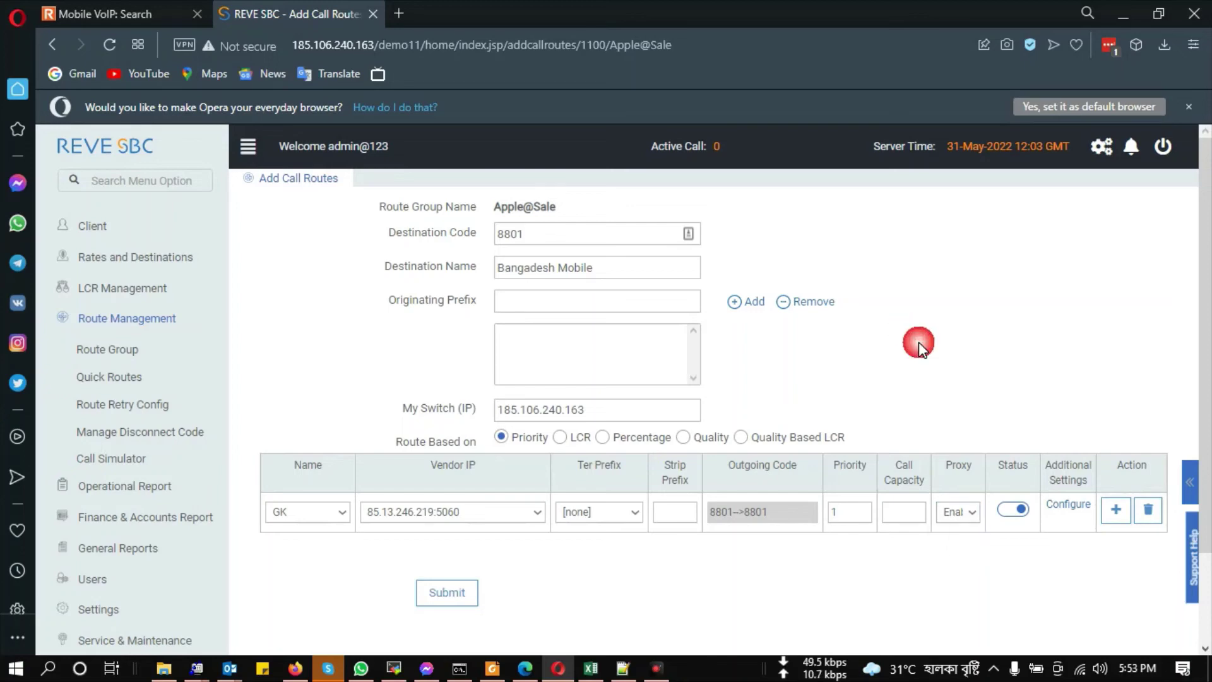
{"action": "left_click", "coordinate": [1068, 505]}
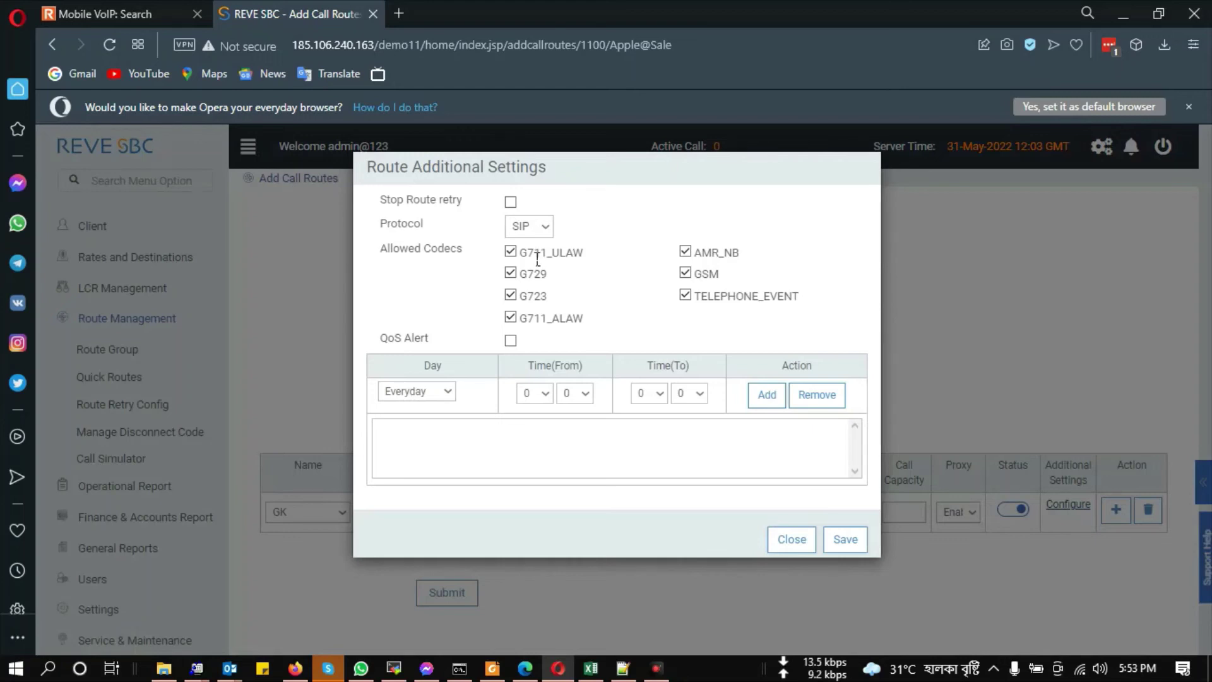
{"action": "left_click", "coordinate": [792, 540]}
Step: Open the call routes of the VIP@Sale route group and look through their destinations, terminating clients and outgoing codes
{"action": "left_click", "coordinate": [115, 385]}
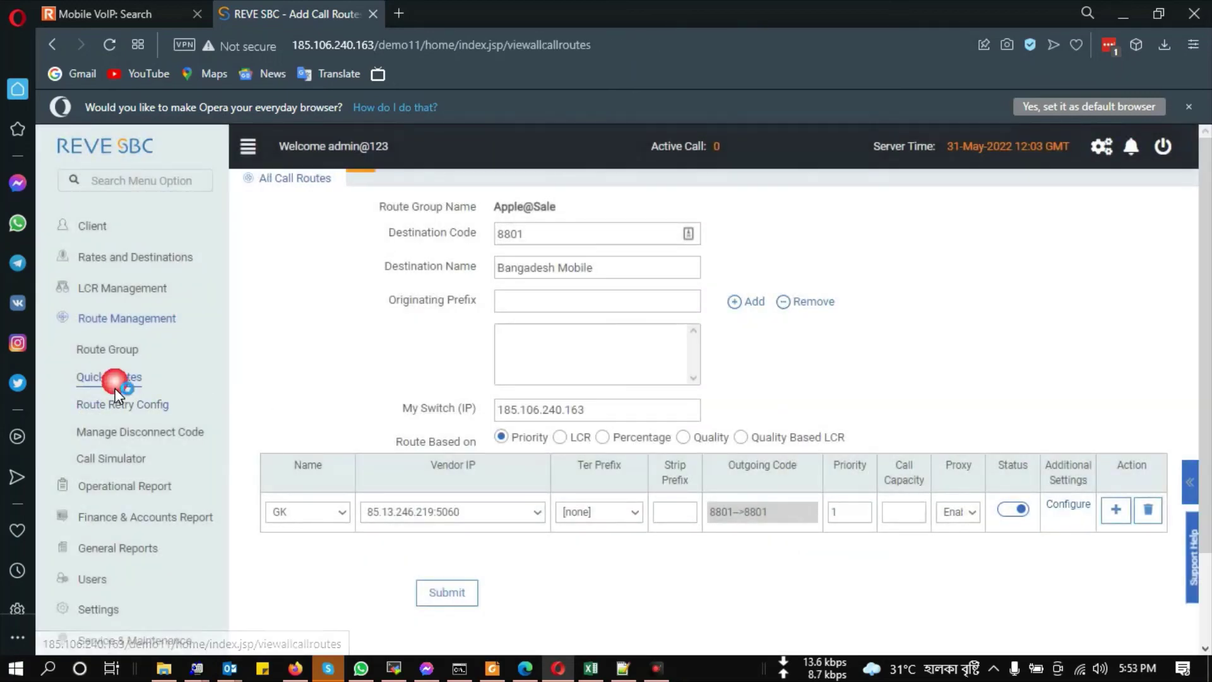
{"action": "left_click", "coordinate": [108, 349]}
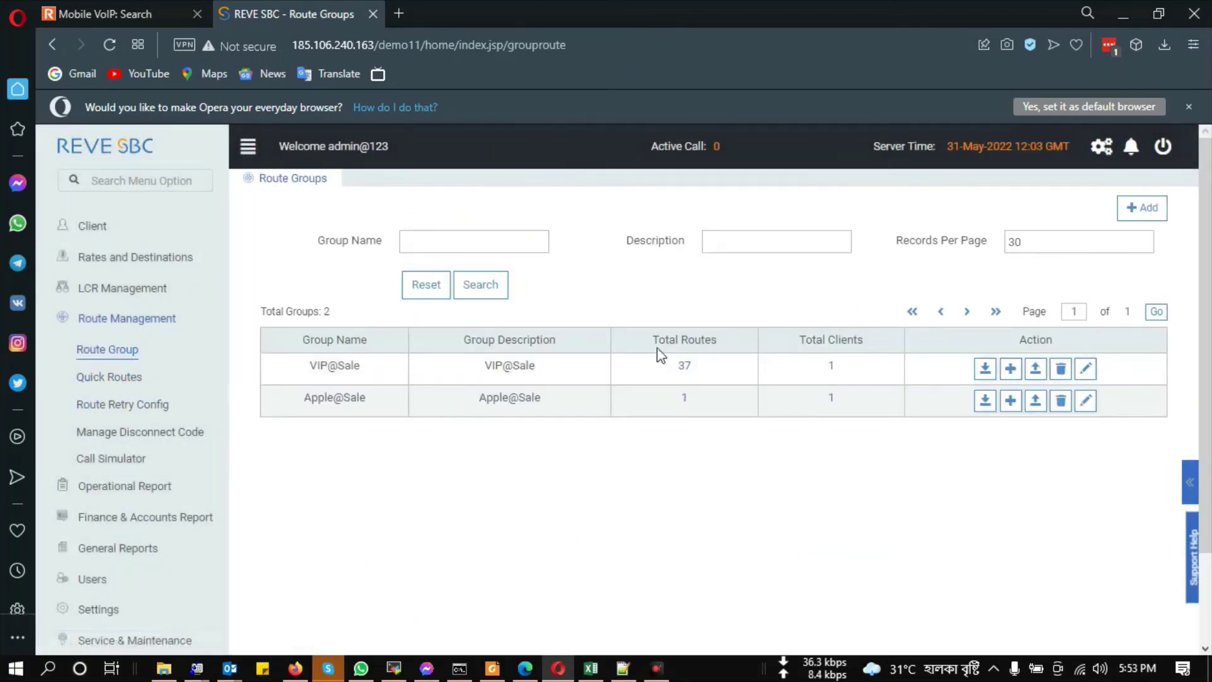
{"action": "left_click", "coordinate": [683, 365]}
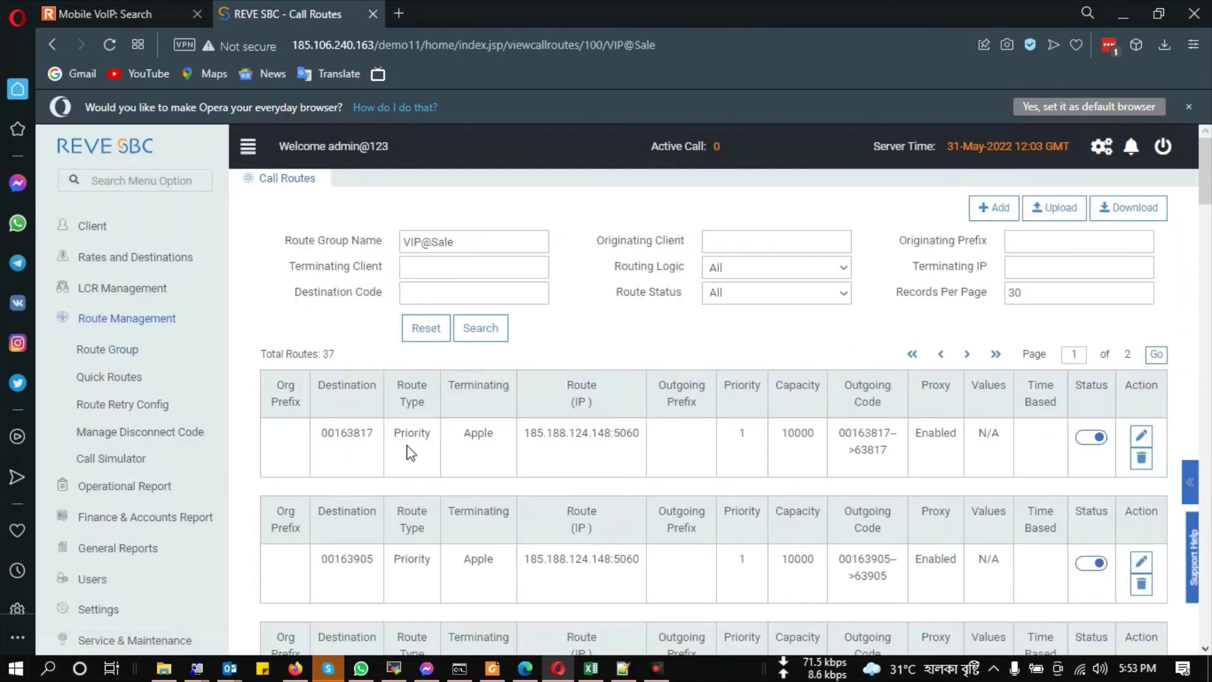
{"action": "scroll", "coordinate": [467, 447], "scroll_direction": "down", "scroll_amount": 3}
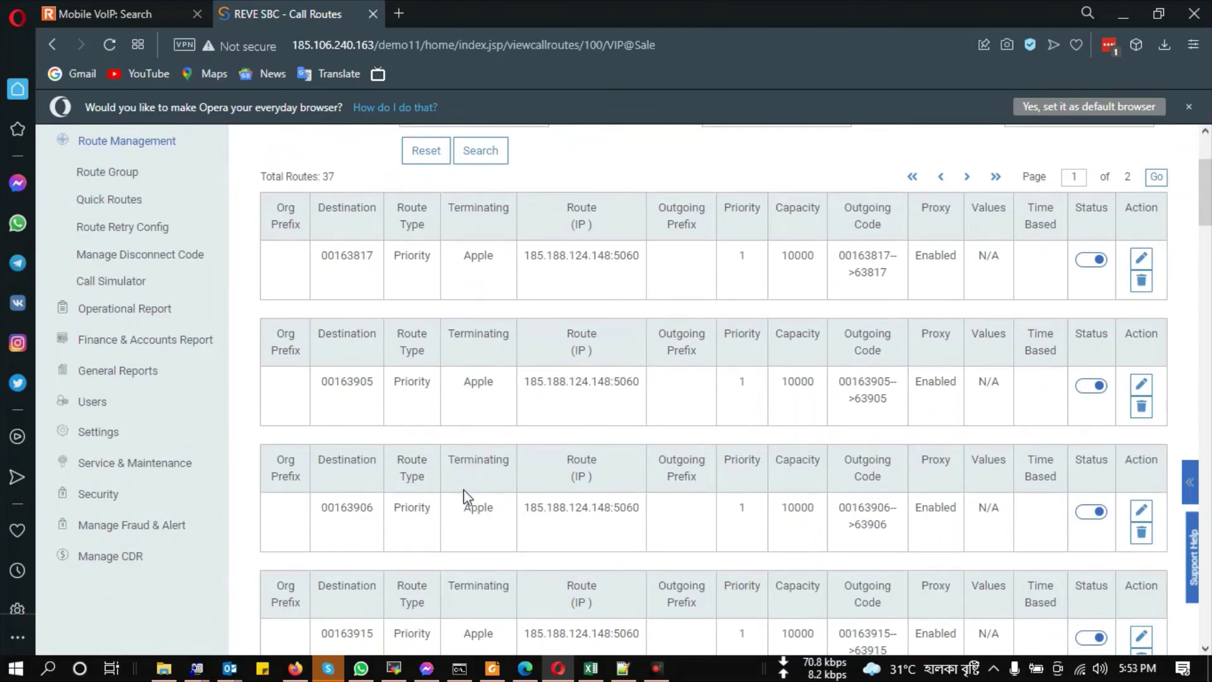
{"action": "scroll", "coordinate": [463, 490], "scroll_direction": "down", "scroll_amount": 10}
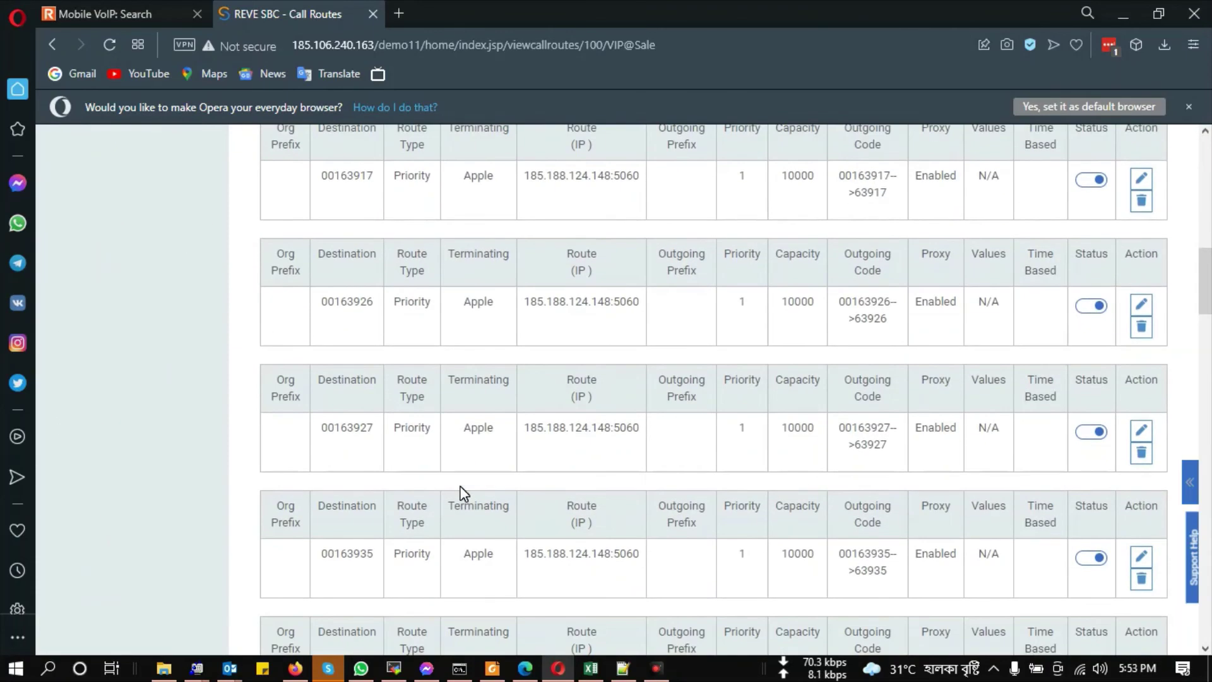
{"action": "scroll", "coordinate": [457, 480], "scroll_direction": "down", "scroll_amount": 5}
{"action": "scroll", "coordinate": [833, 494], "scroll_direction": "down", "scroll_amount": 2}
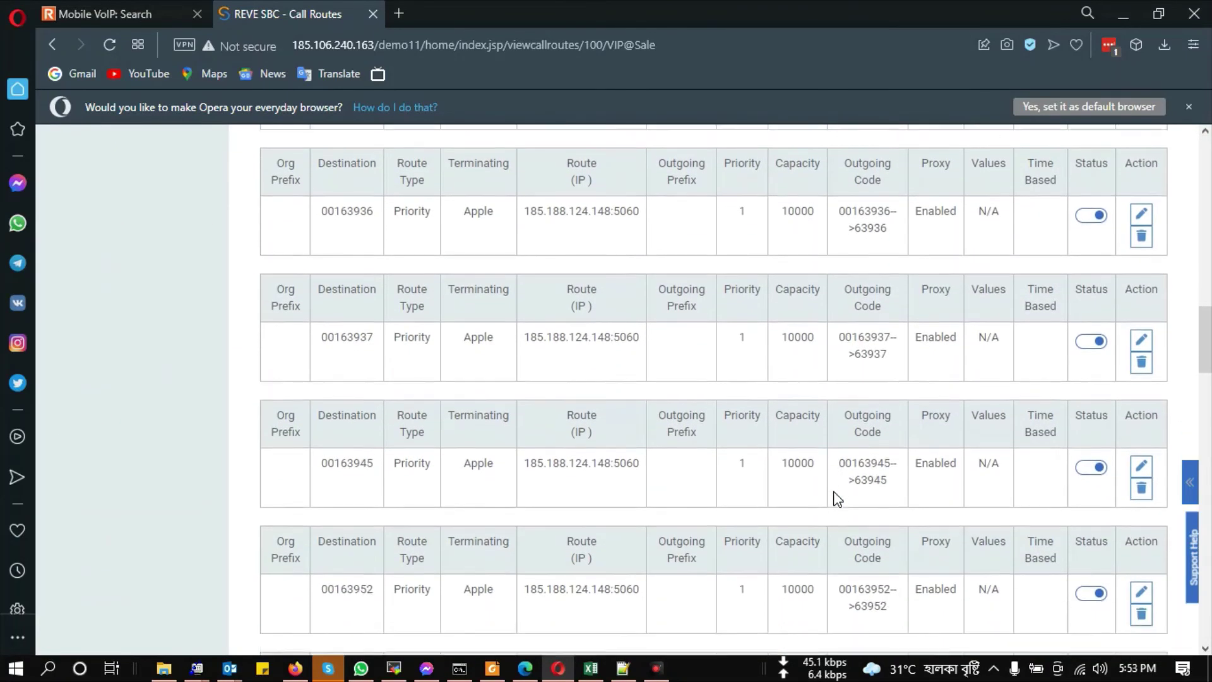
{"action": "scroll", "coordinate": [833, 498], "scroll_direction": "up", "scroll_amount": 10}
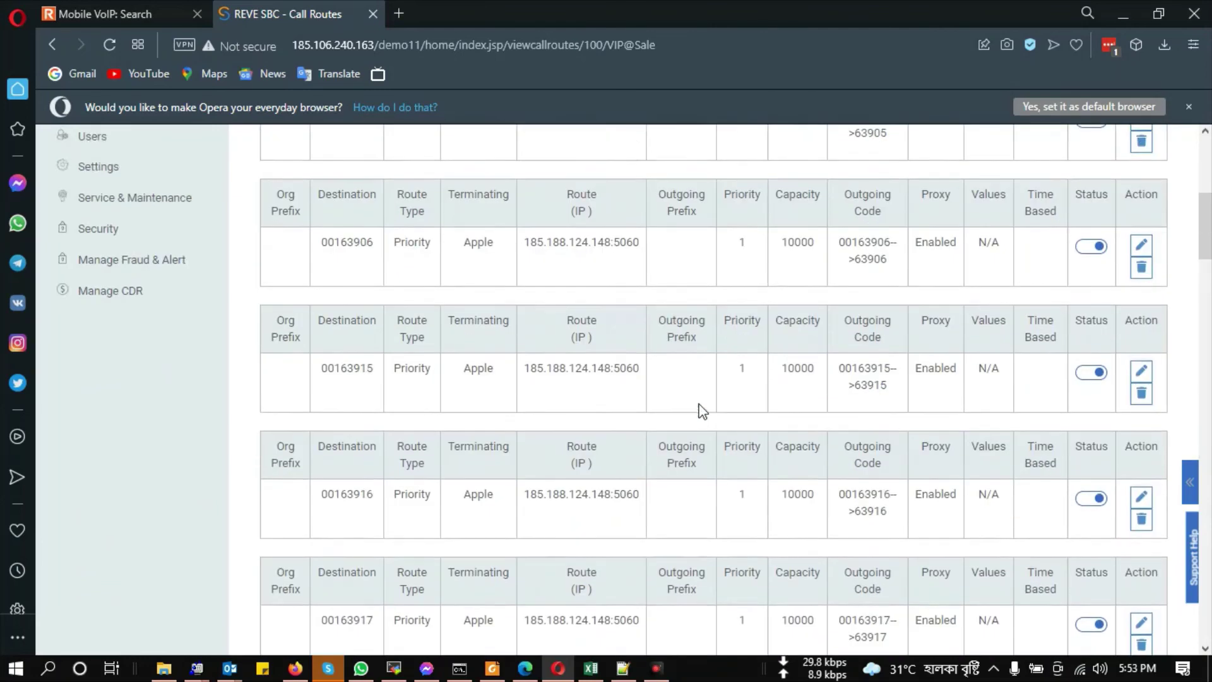
{"action": "scroll", "coordinate": [702, 411], "scroll_direction": "up", "scroll_amount": 6}
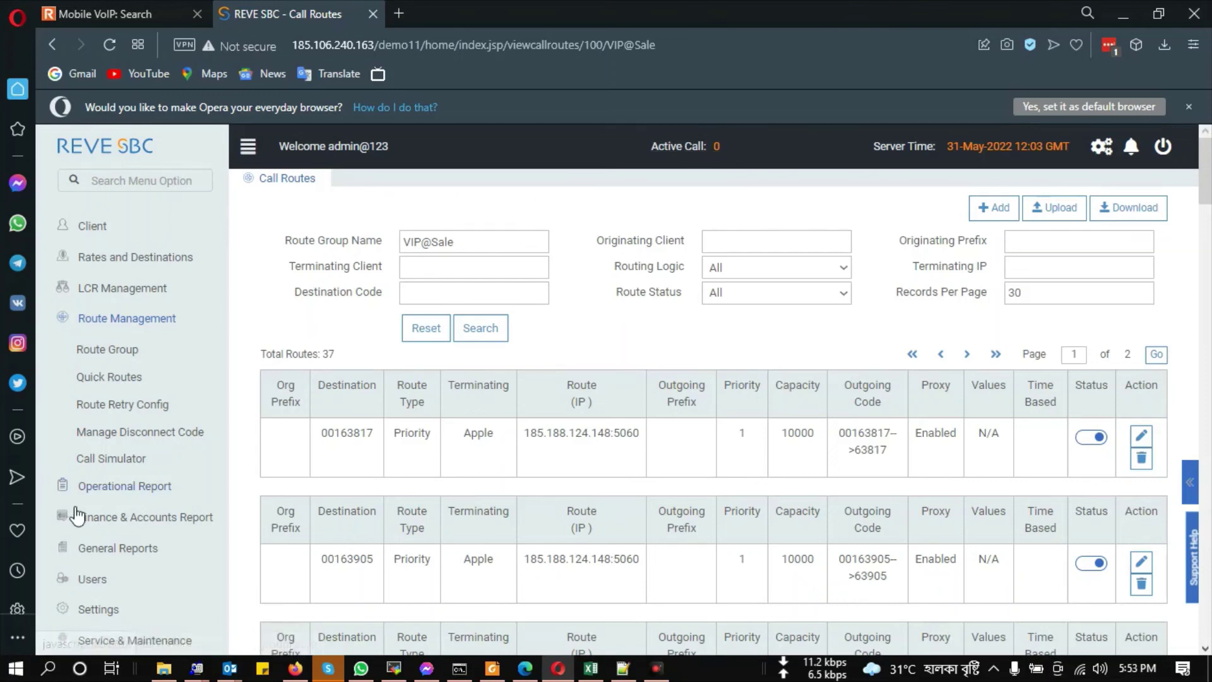
Step: Generate a detailed Monitoring Report under Operational Report with the start date set to 01-05-2022
{"action": "left_click", "coordinate": [113, 485]}
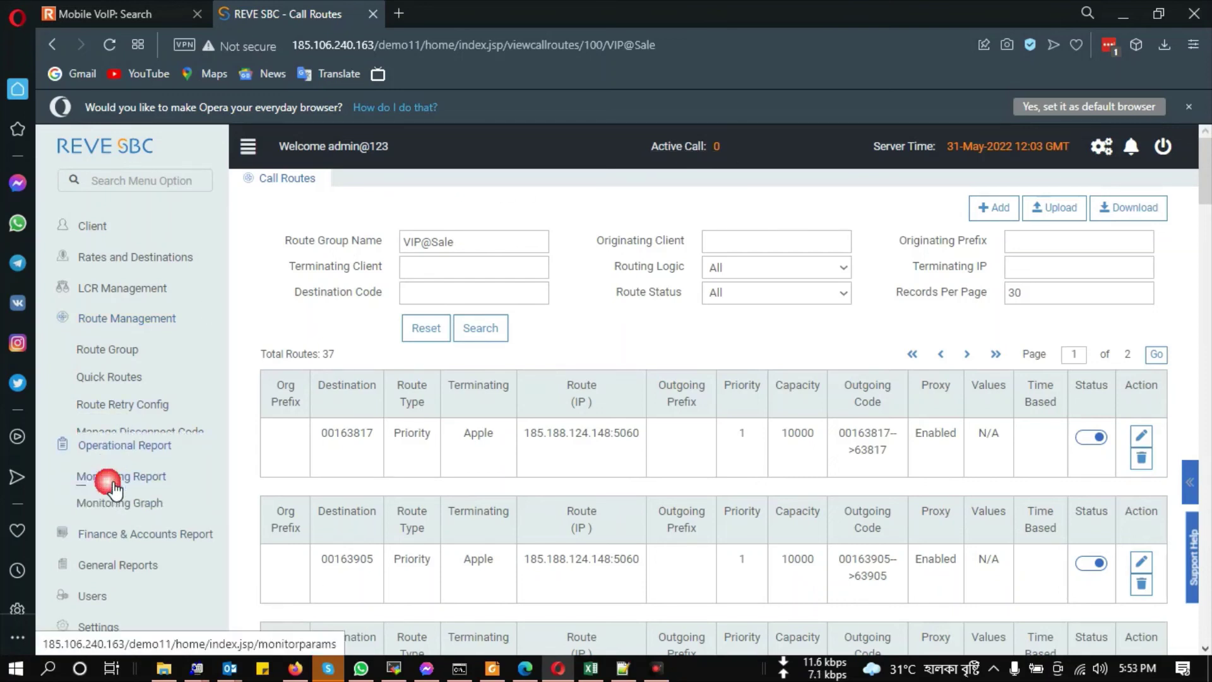
{"action": "left_click", "coordinate": [124, 381]}
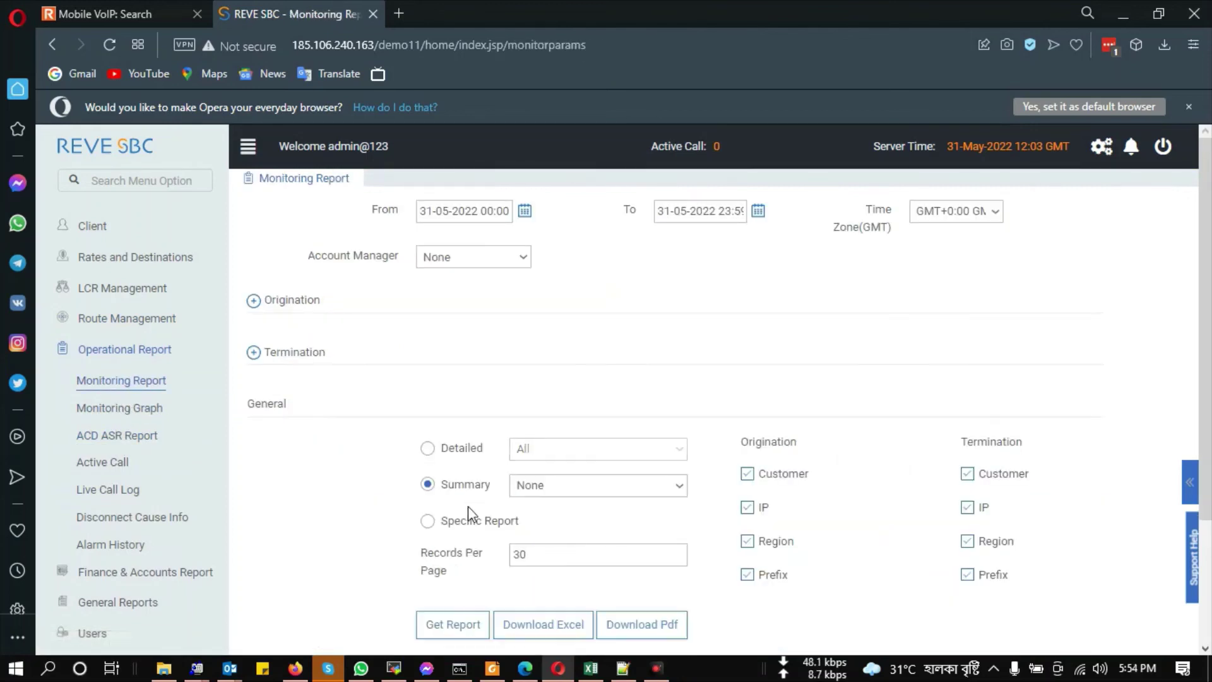
{"action": "left_click", "coordinate": [430, 451]}
{"action": "scroll", "coordinate": [436, 480], "scroll_direction": "down", "scroll_amount": 1}
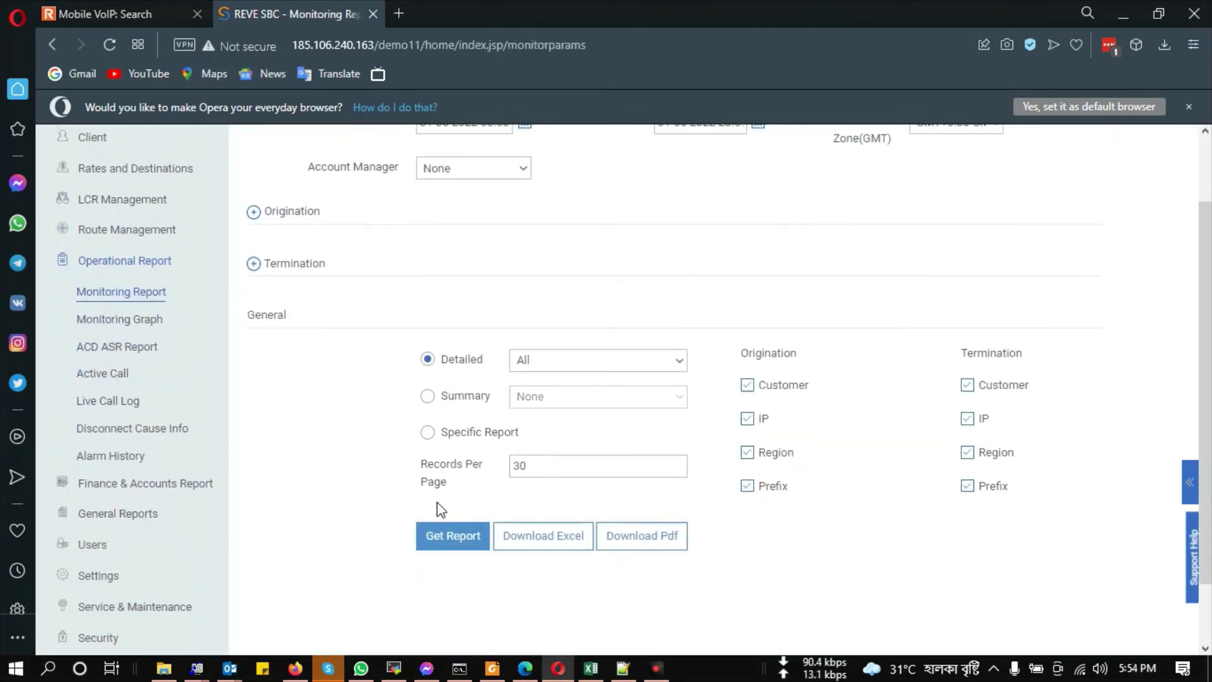
{"action": "scroll", "coordinate": [437, 498], "scroll_direction": "up", "scroll_amount": 1}
{"action": "left_click", "coordinate": [525, 212]}
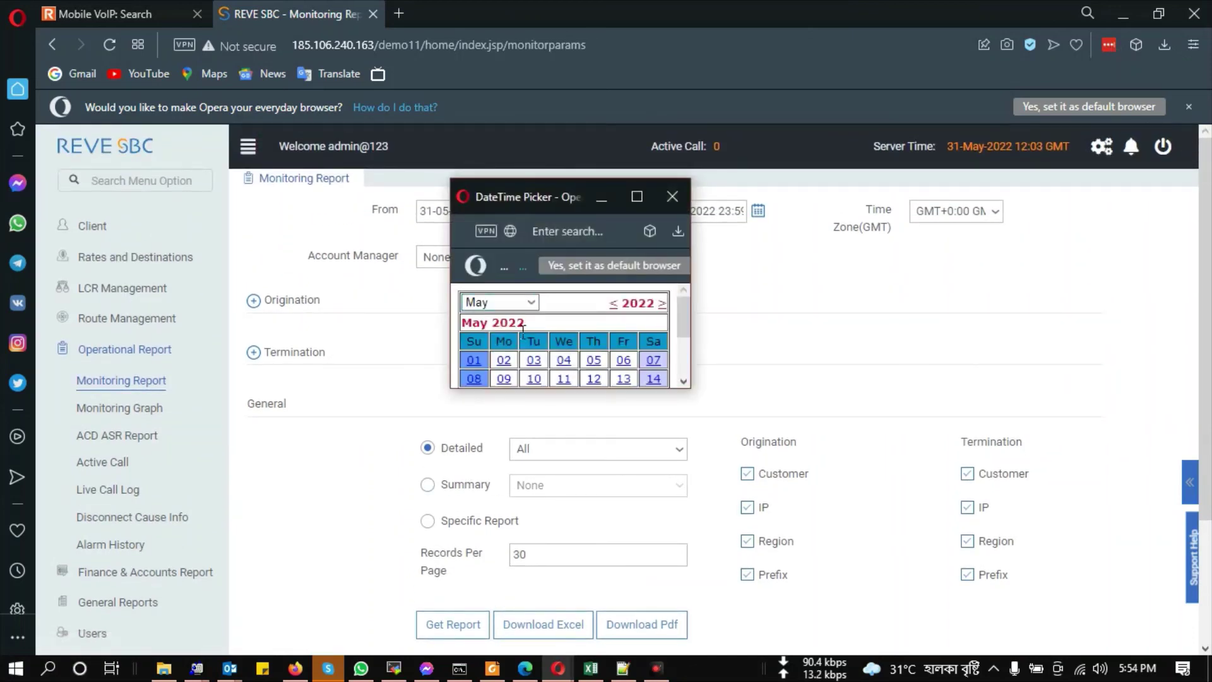
{"action": "left_click", "coordinate": [474, 360]}
{"action": "scroll", "coordinate": [474, 370], "scroll_direction": "down", "scroll_amount": 3}
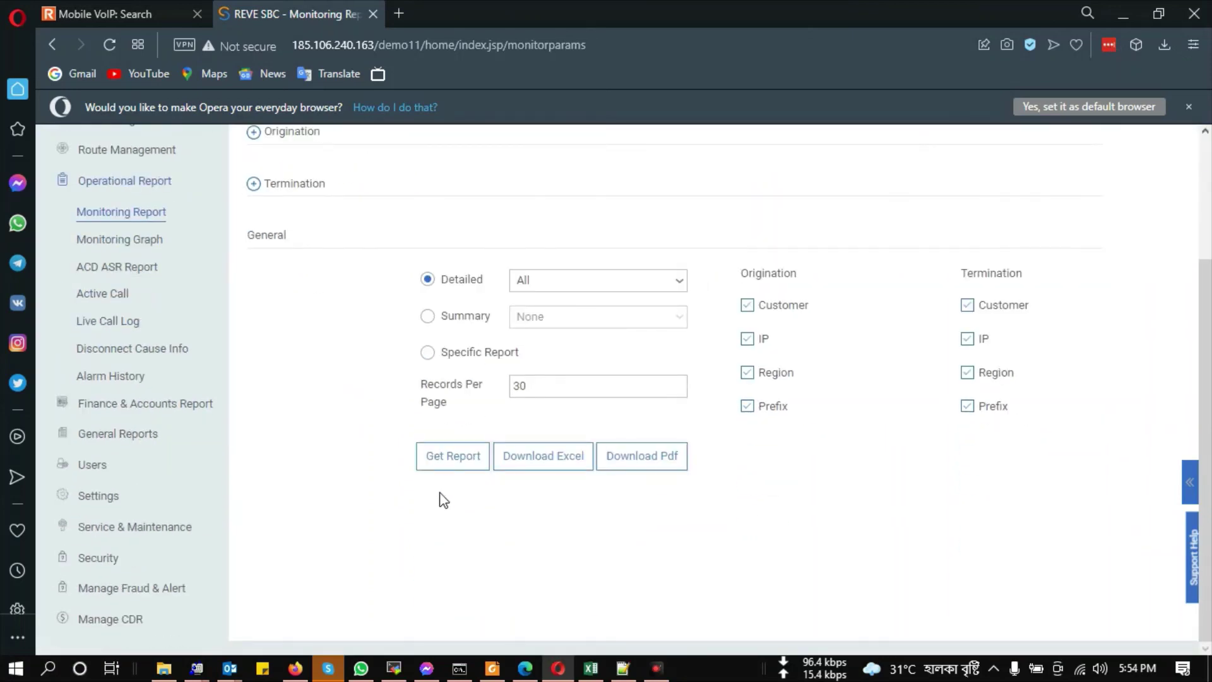
{"action": "left_click", "coordinate": [435, 455]}
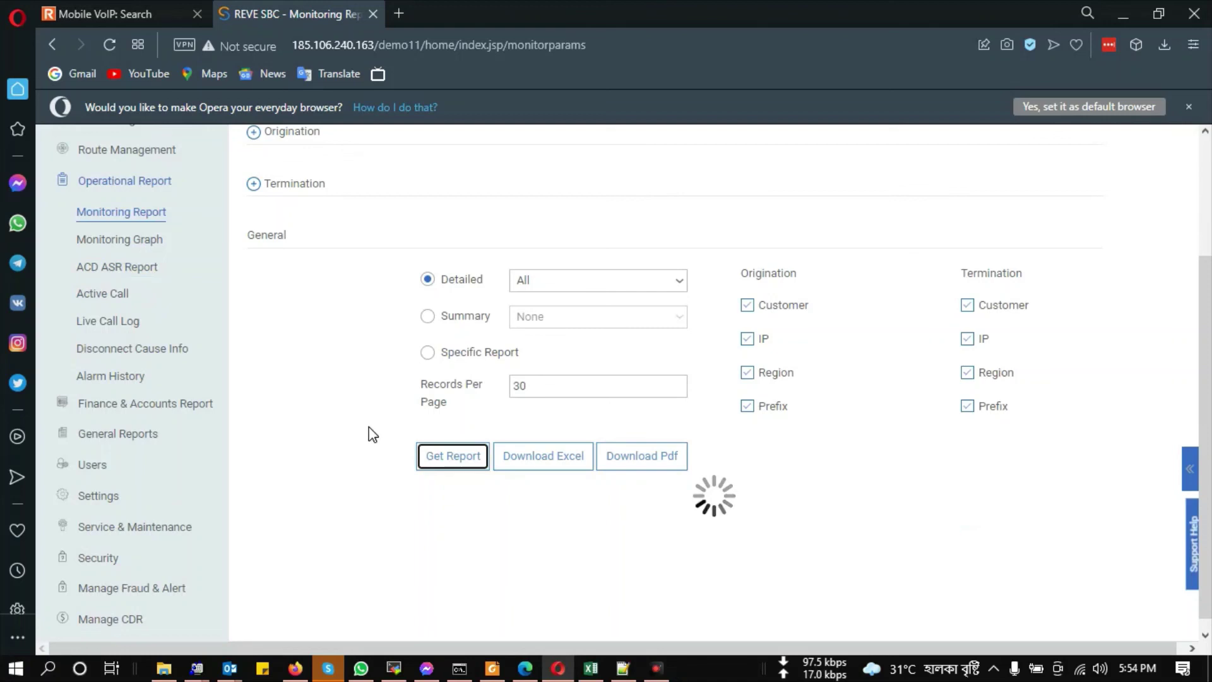
Step: Expand the Origination and Termination filters of the Monitoring Report to examine their fields, collapsing Origination again
{"action": "scroll", "coordinate": [397, 404], "scroll_direction": "up", "scroll_amount": 3}
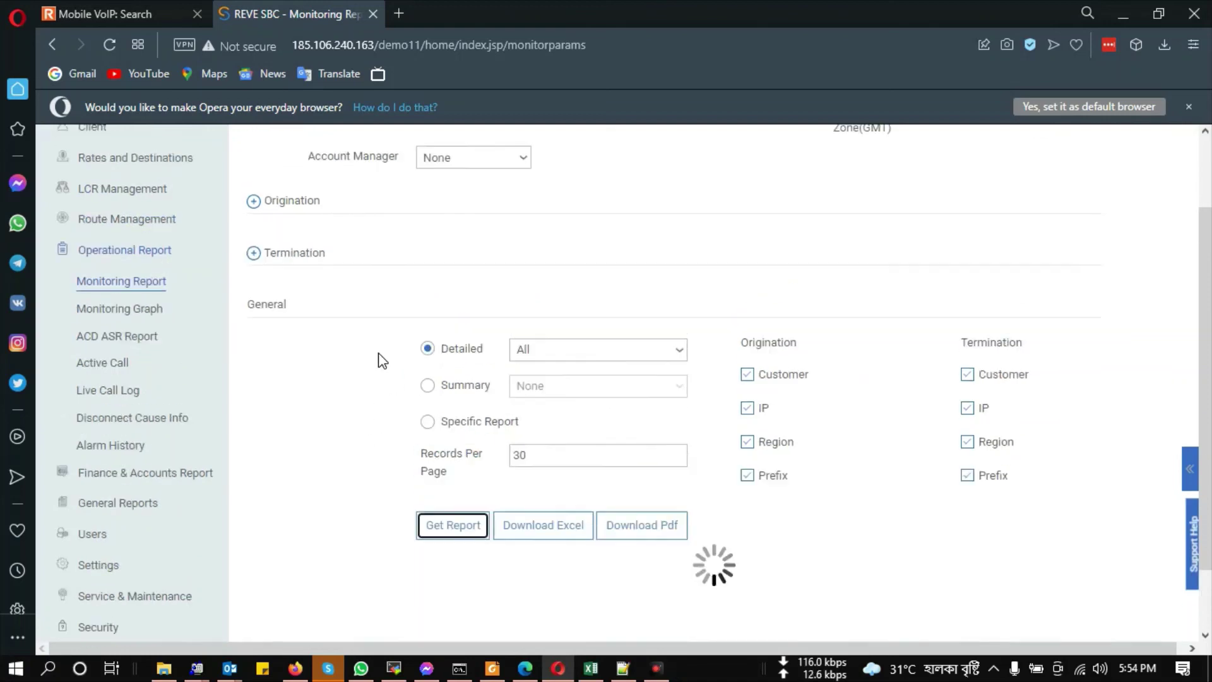
{"action": "left_click", "coordinate": [254, 305]}
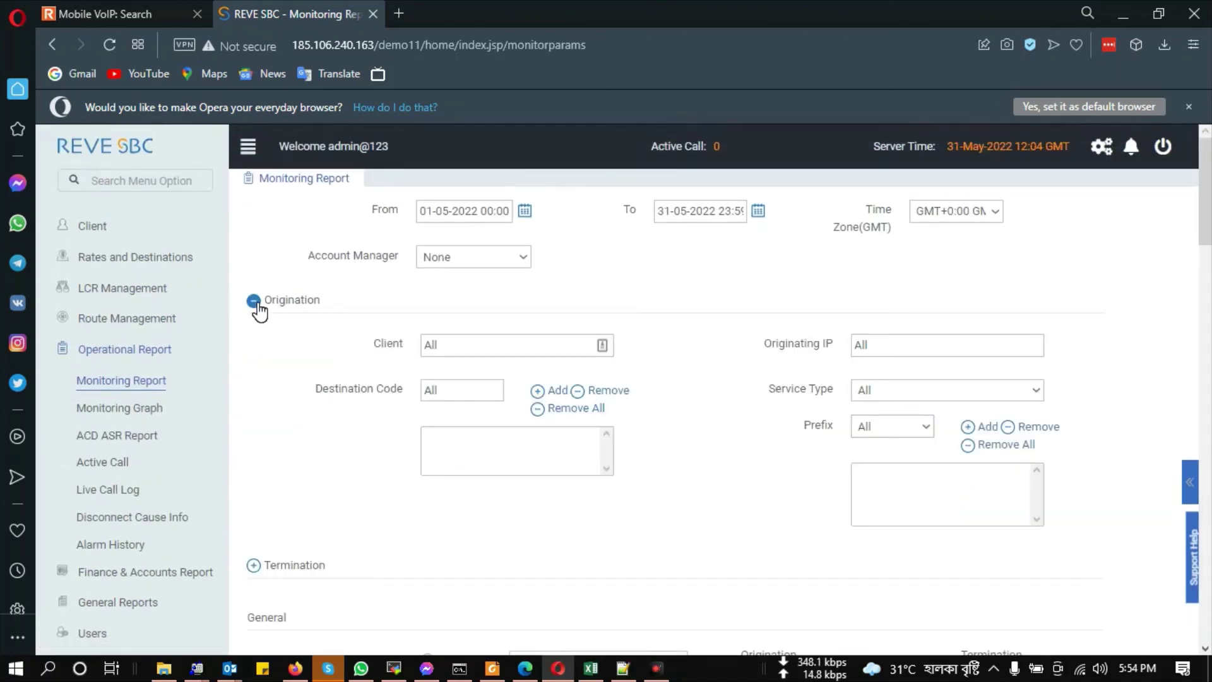
{"action": "left_click", "coordinate": [255, 305]}
{"action": "left_click", "coordinate": [255, 353]}
{"action": "scroll", "coordinate": [352, 387], "scroll_direction": "down", "scroll_amount": 3}
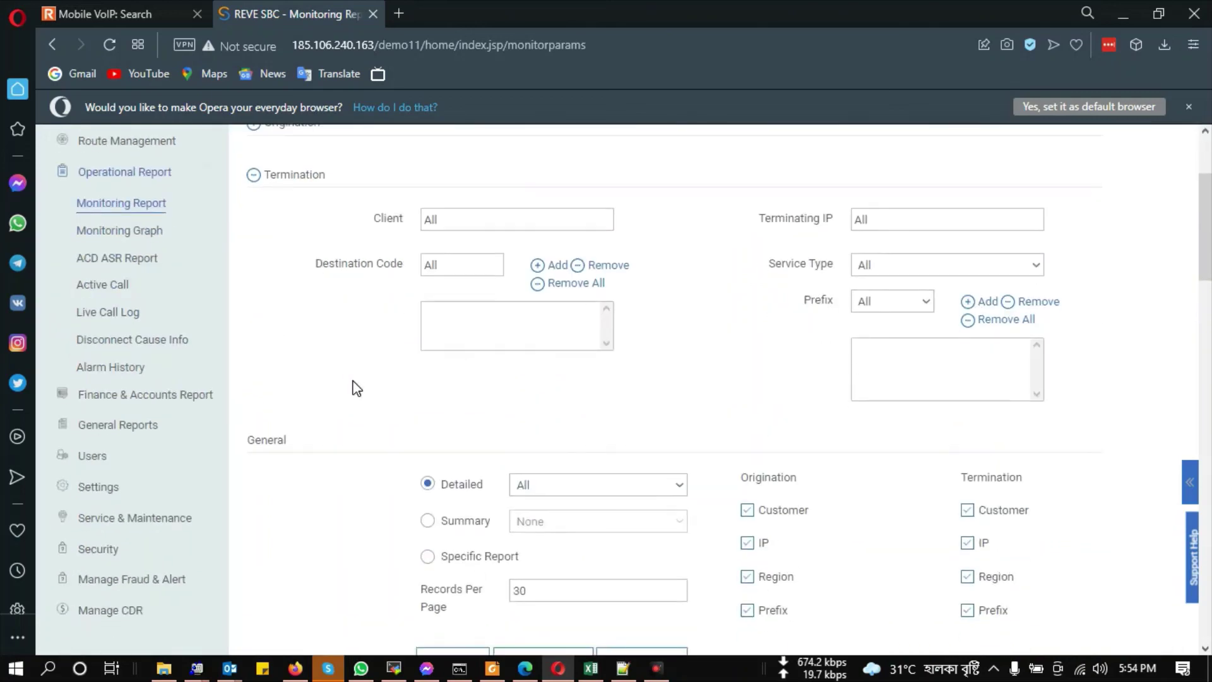
Step: Expand the first call record in the detailed report, examine its IP, time, call number and miscellaneous details, and return to the filters
{"action": "scroll", "coordinate": [353, 387], "scroll_direction": "down", "scroll_amount": 3}
{"action": "scroll", "coordinate": [352, 387], "scroll_direction": "down", "scroll_amount": 5}
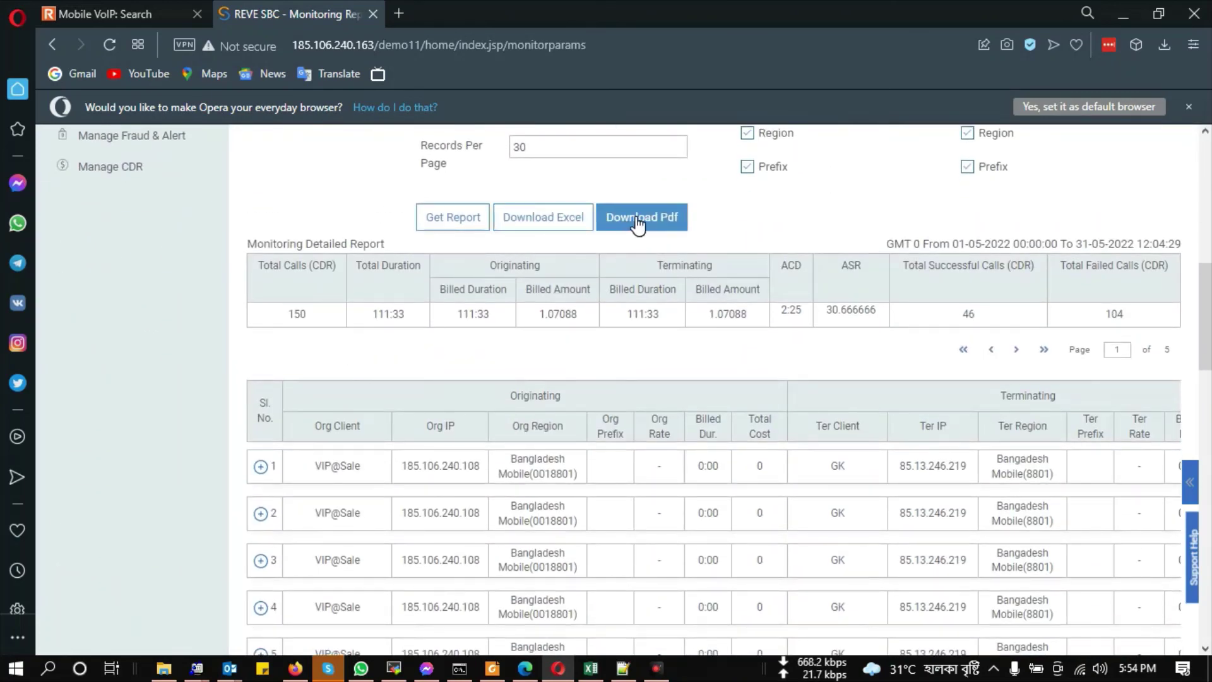
{"action": "left_click", "coordinate": [642, 474]}
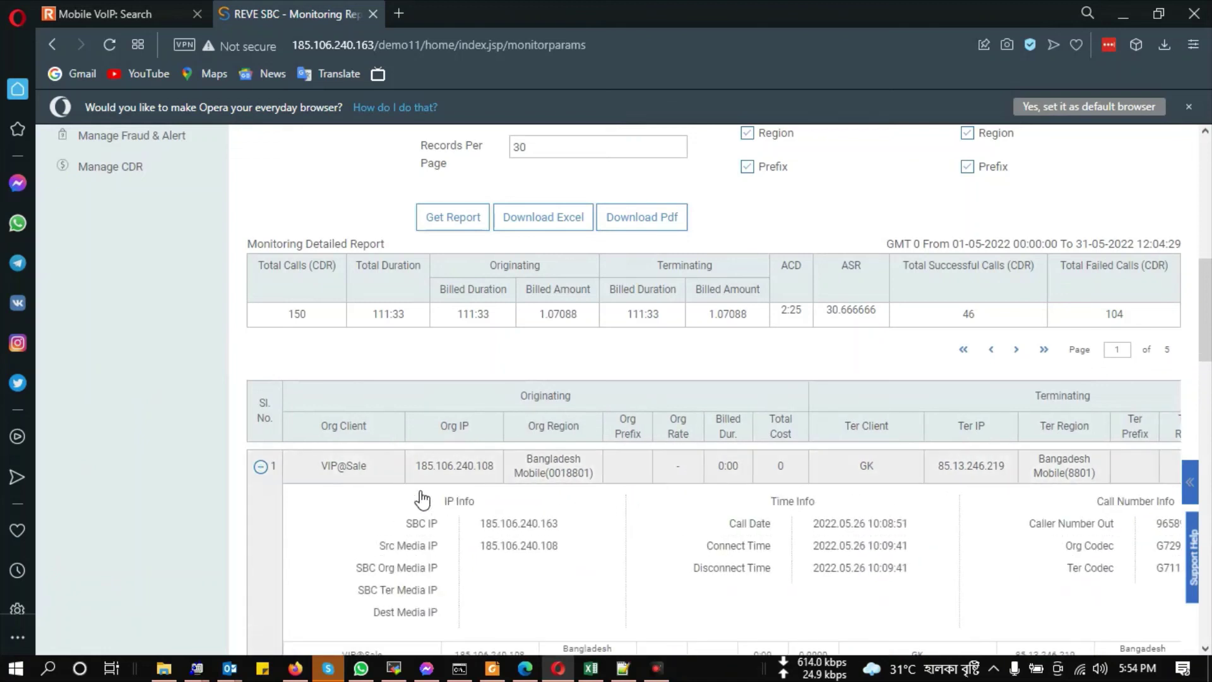
{"action": "scroll", "coordinate": [576, 530], "scroll_direction": "right", "scroll_amount": 1}
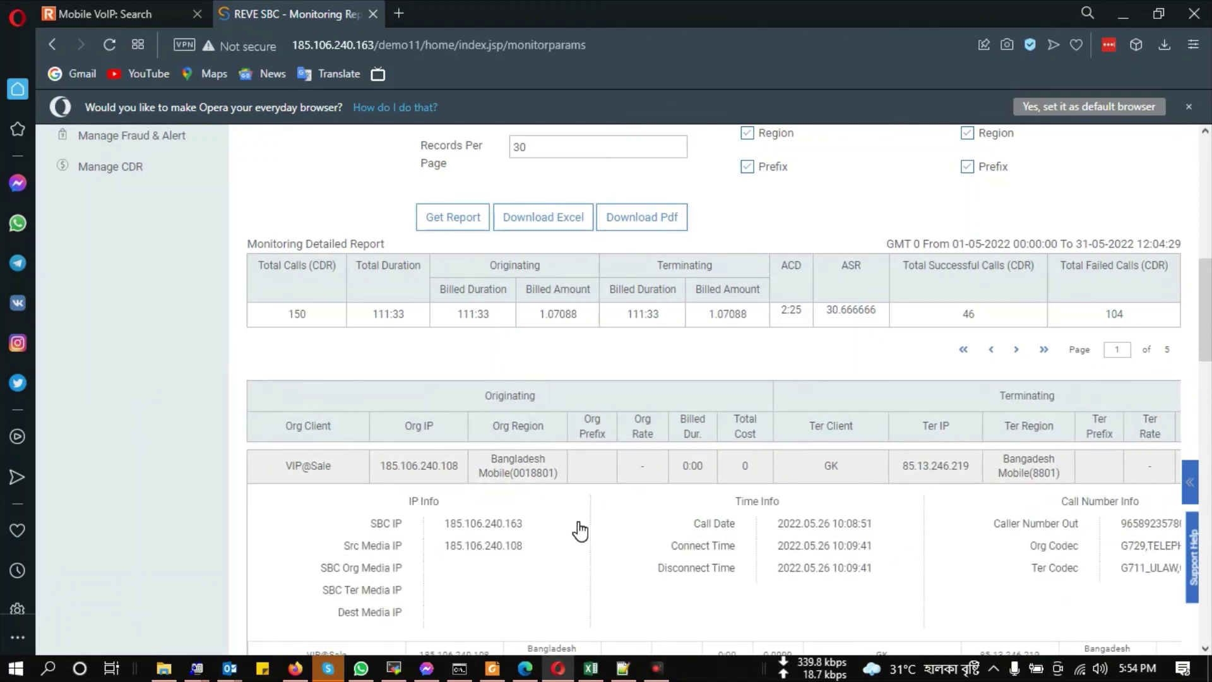
{"action": "scroll", "coordinate": [577, 530], "scroll_direction": "right", "scroll_amount": 5}
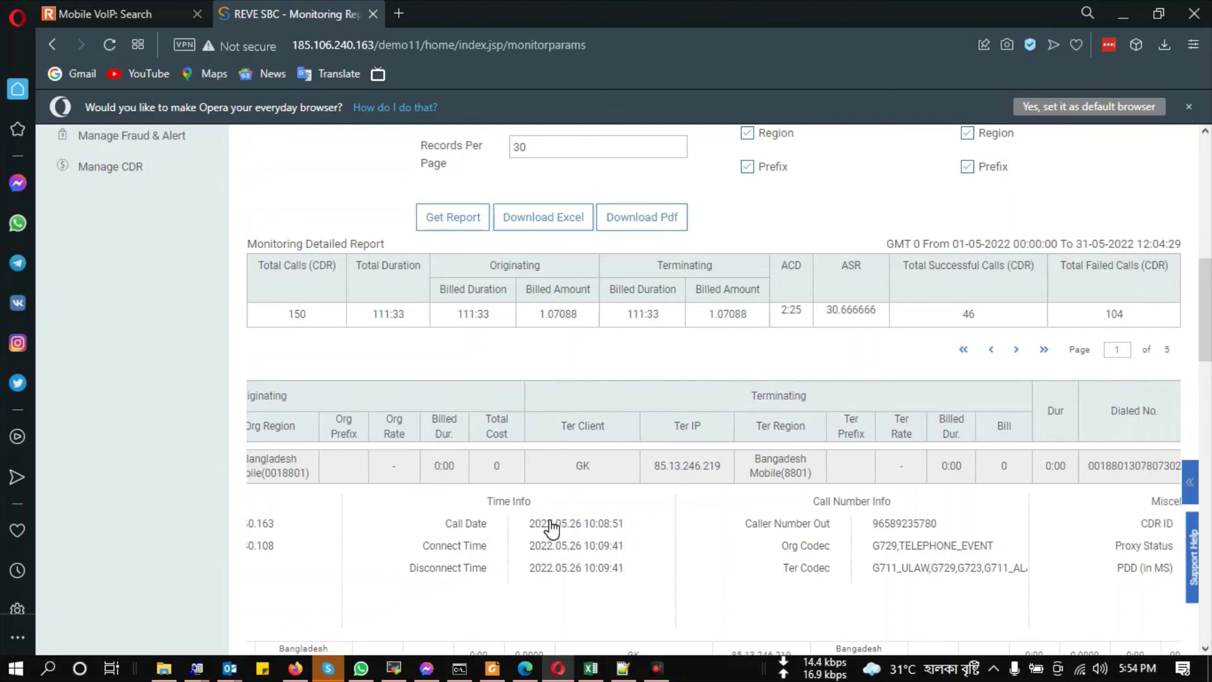
{"action": "scroll", "coordinate": [551, 527], "scroll_direction": "right", "scroll_amount": 4}
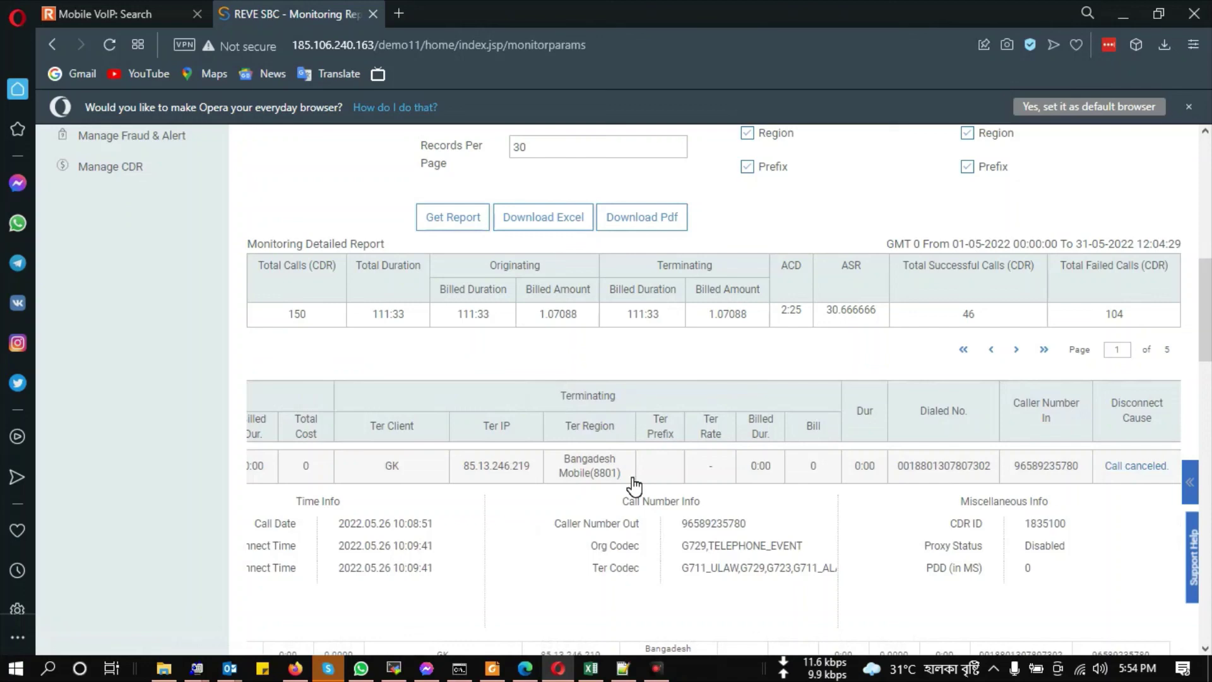
{"action": "scroll", "coordinate": [390, 484], "scroll_direction": "up", "scroll_amount": 4}
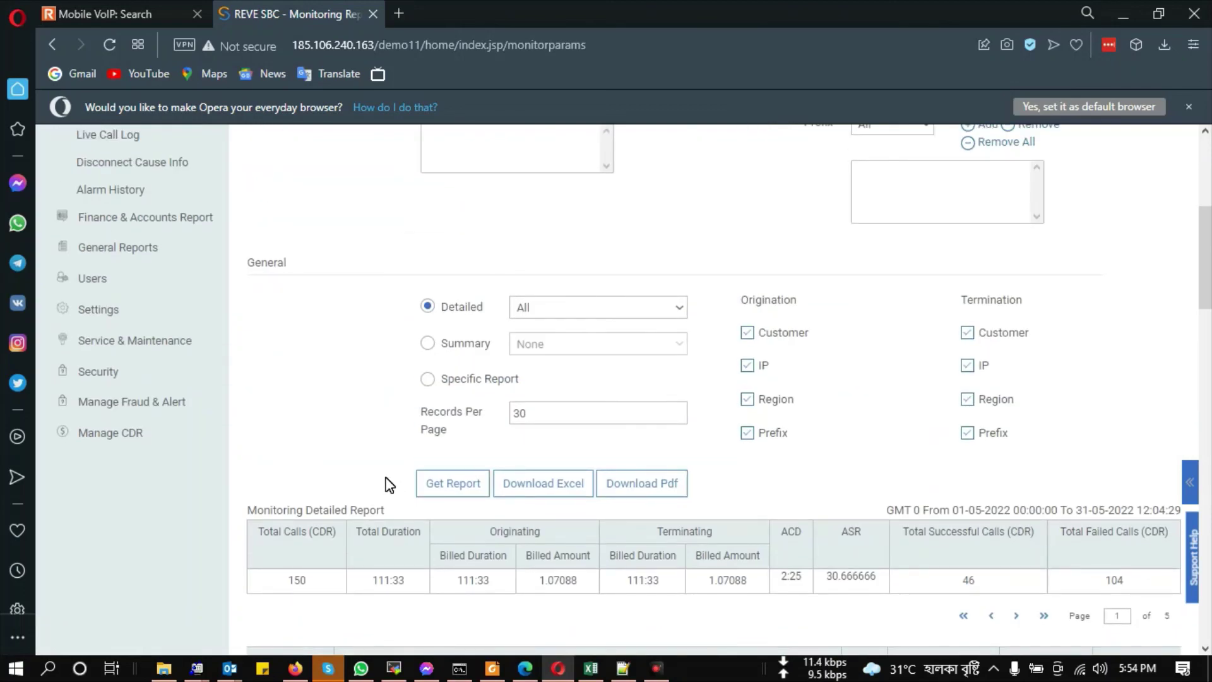
{"action": "scroll", "coordinate": [388, 483], "scroll_direction": "up", "scroll_amount": 4}
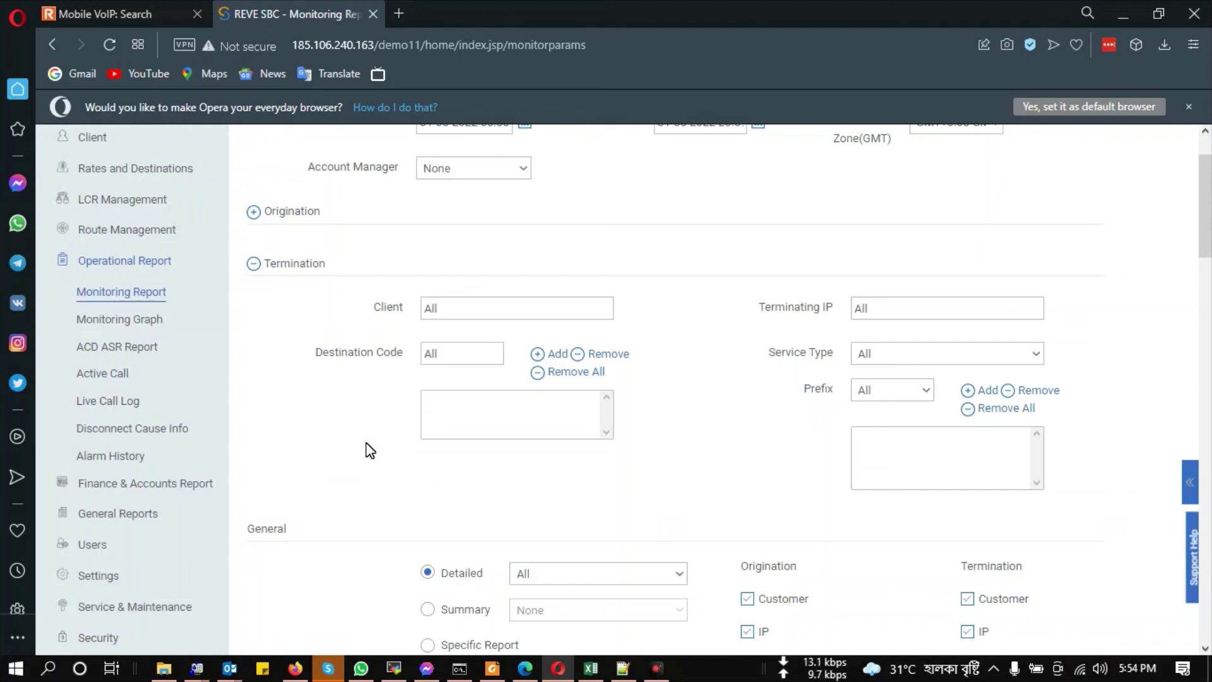
{"action": "scroll", "coordinate": [370, 451], "scroll_direction": "up", "scroll_amount": 2}
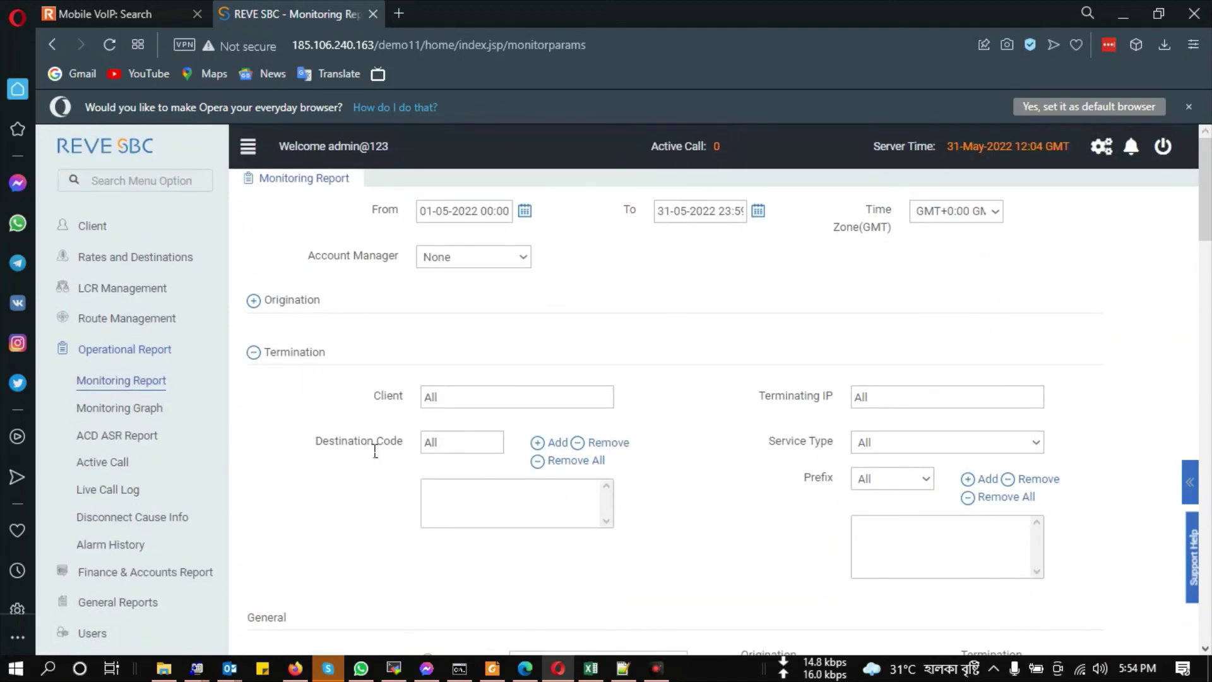